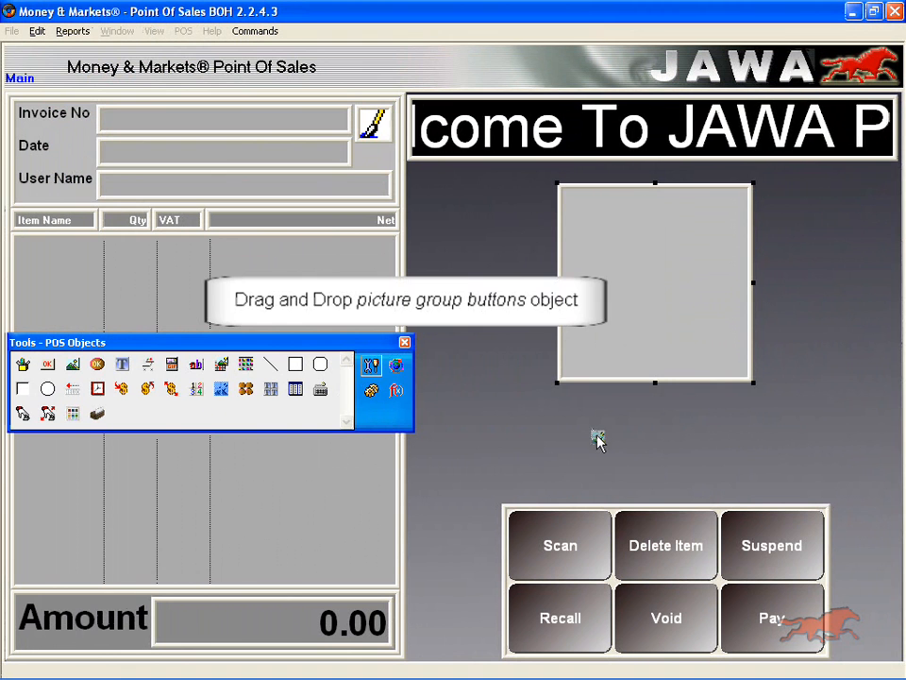
# Step: Open the picture button group's properties and set the button count to 3 horizontal and 1 vertical
pyautogui.rightClick(640, 418)
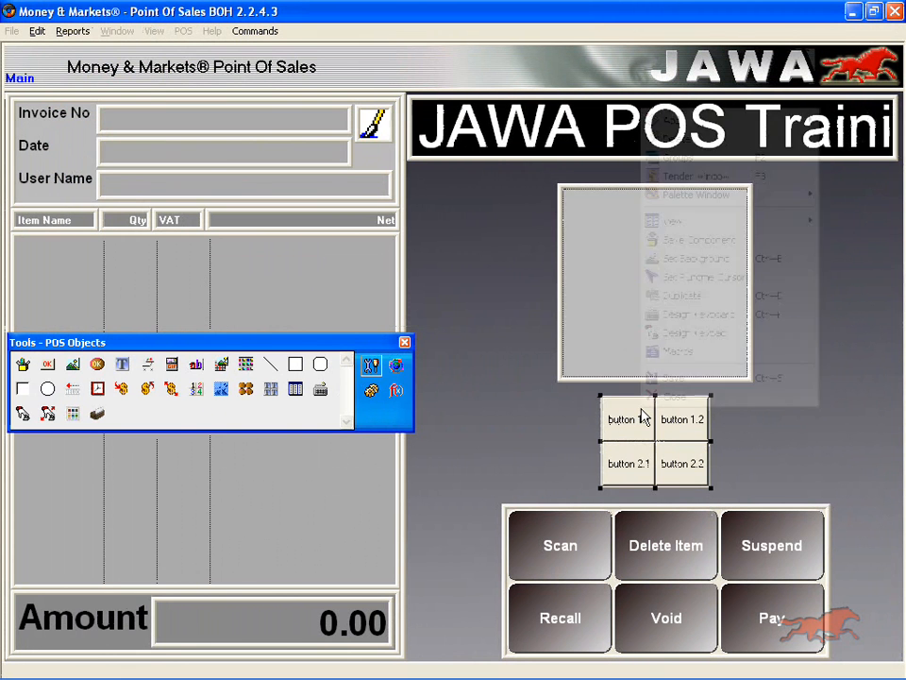
pyautogui.moveTo(673, 224)
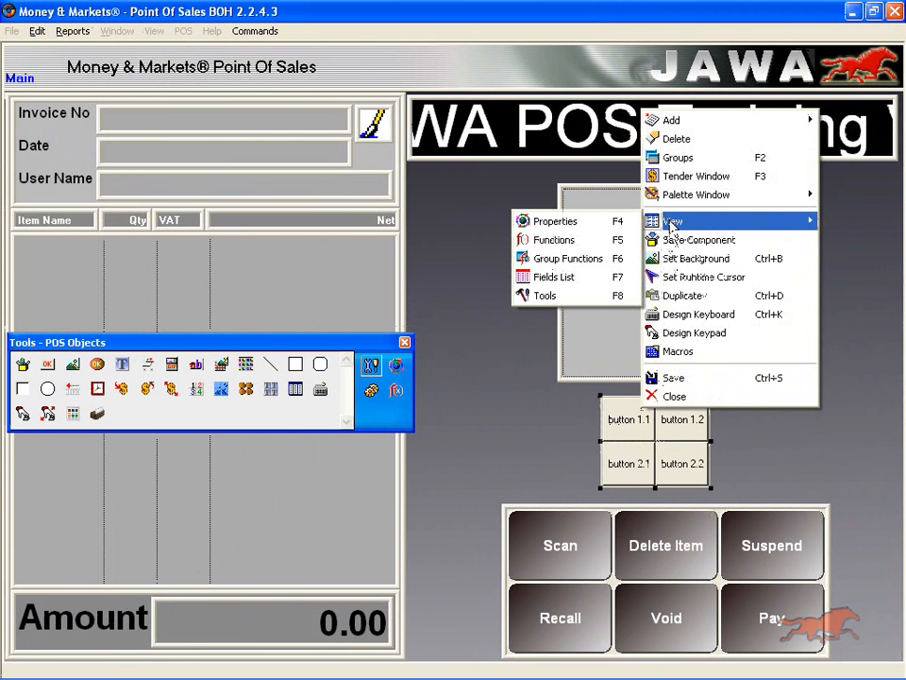
pyautogui.click(617, 220)
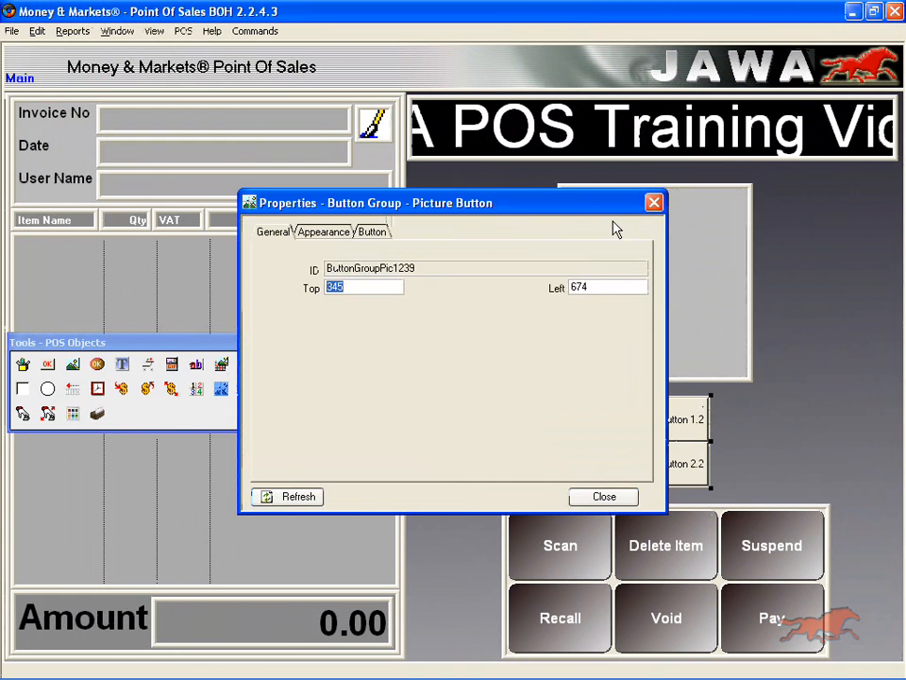
pyautogui.moveTo(492, 210); pyautogui.dragTo(326, 211)
pyautogui.click(207, 231)
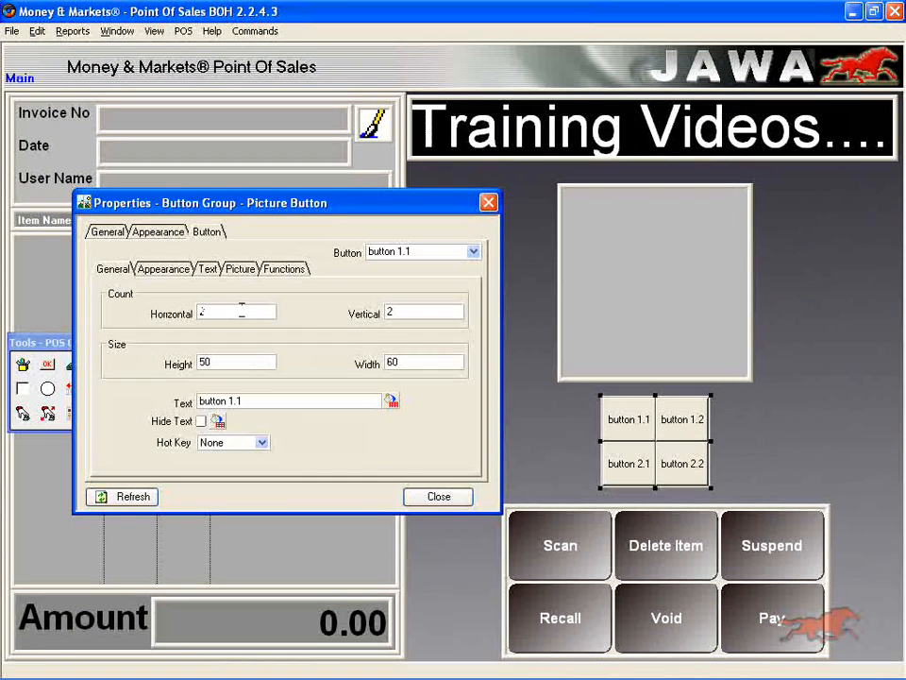
pyautogui.doubleClick(397, 310)
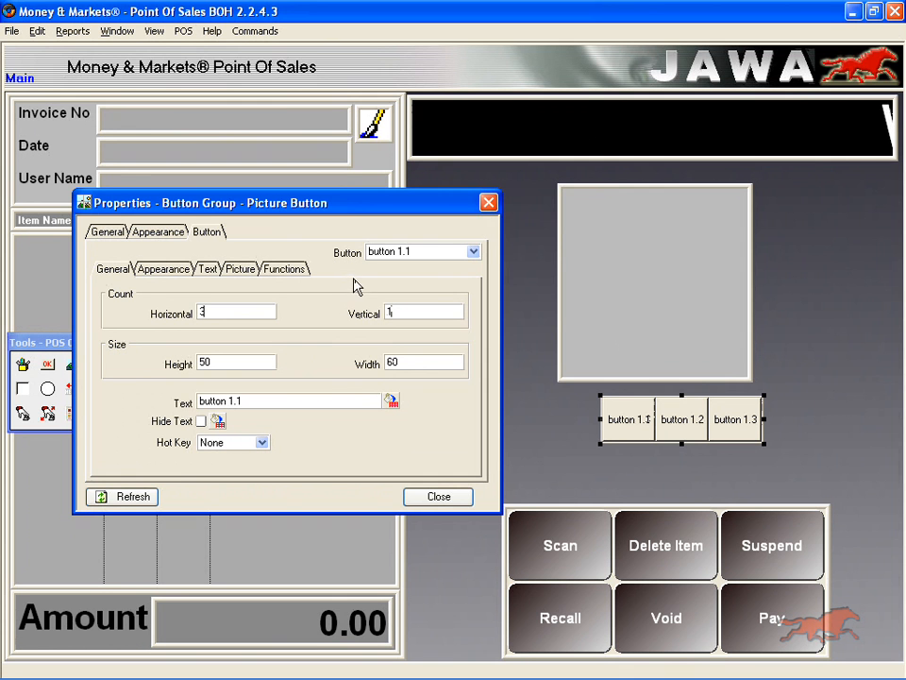
# Step: Label the three buttons in the group Tomatoes, Oranges and Television
pyautogui.moveTo(325, 403); pyautogui.dragTo(196, 402)
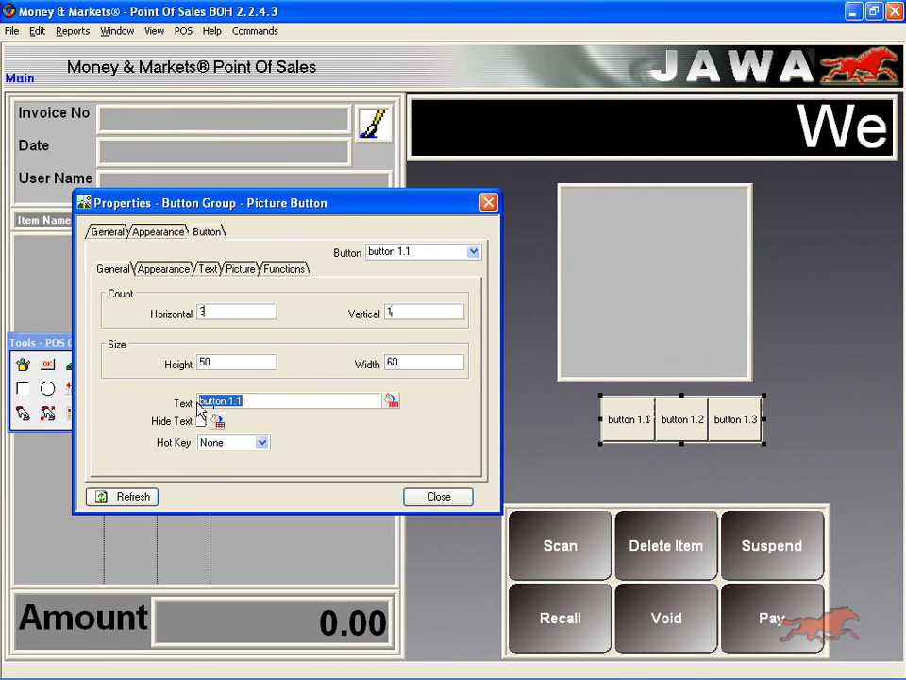
pyautogui.write('1omatoes')
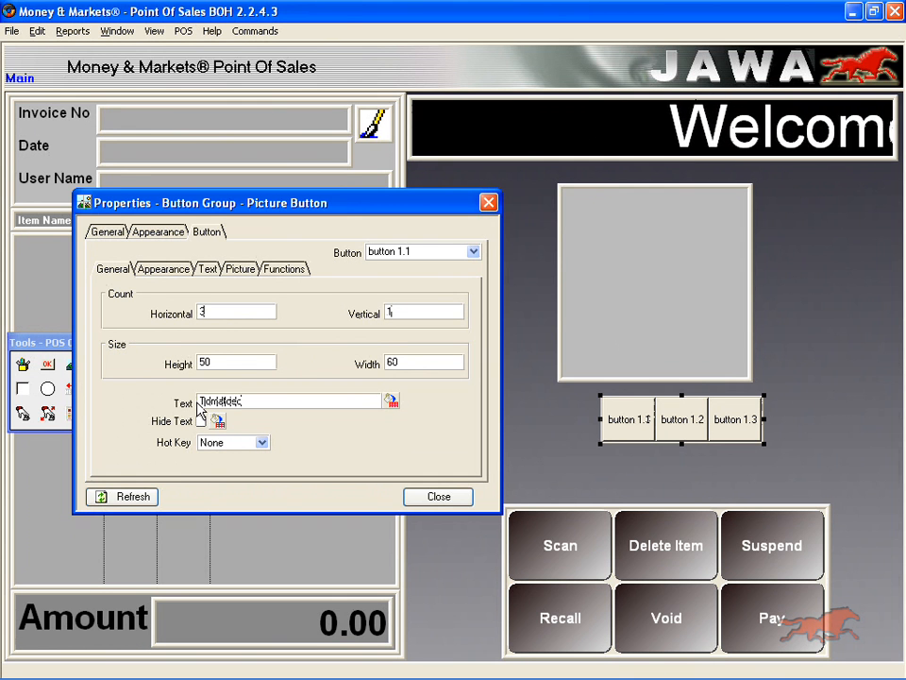
pyautogui.press('BackSpace')
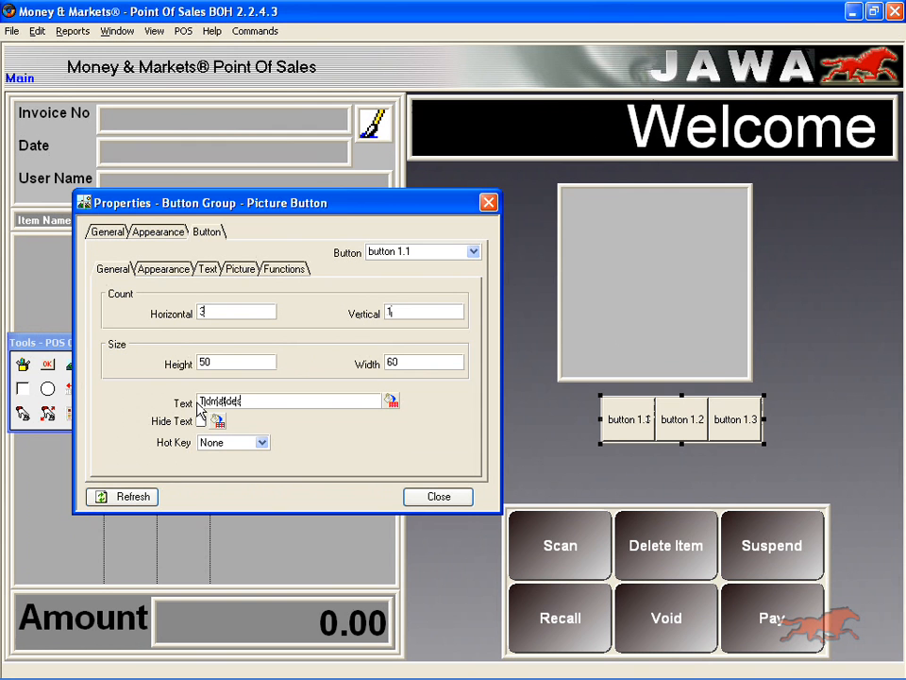
pyautogui.write('s')
pyautogui.press('Return')
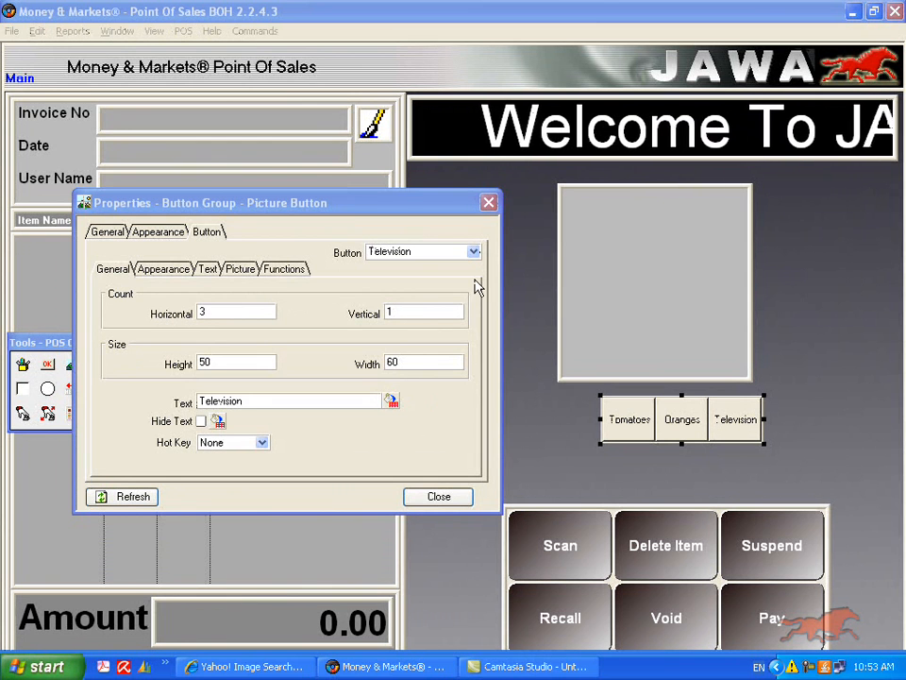
# Step: Set the Television button's text to Arial, Bold, font size 10
pyautogui.click(166, 270)
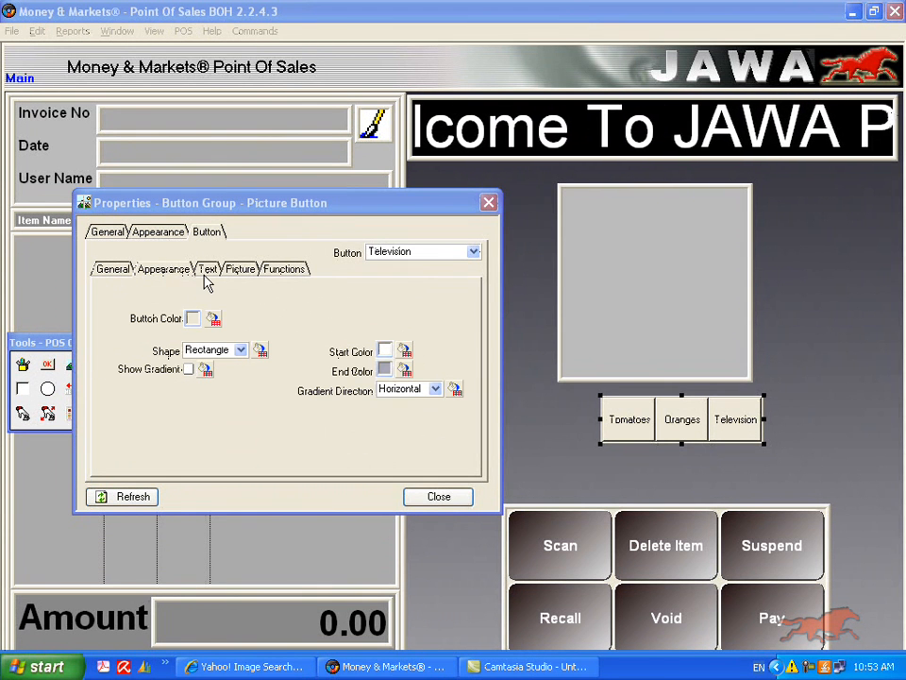
pyautogui.click(207, 272)
pyautogui.click(216, 298)
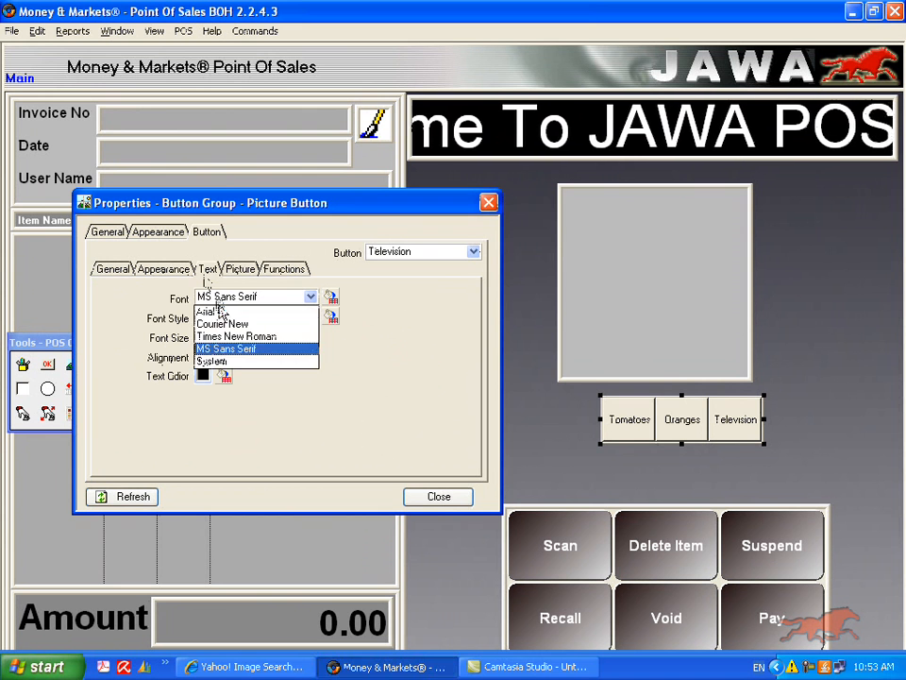
pyautogui.click(216, 309)
pyautogui.click(253, 321)
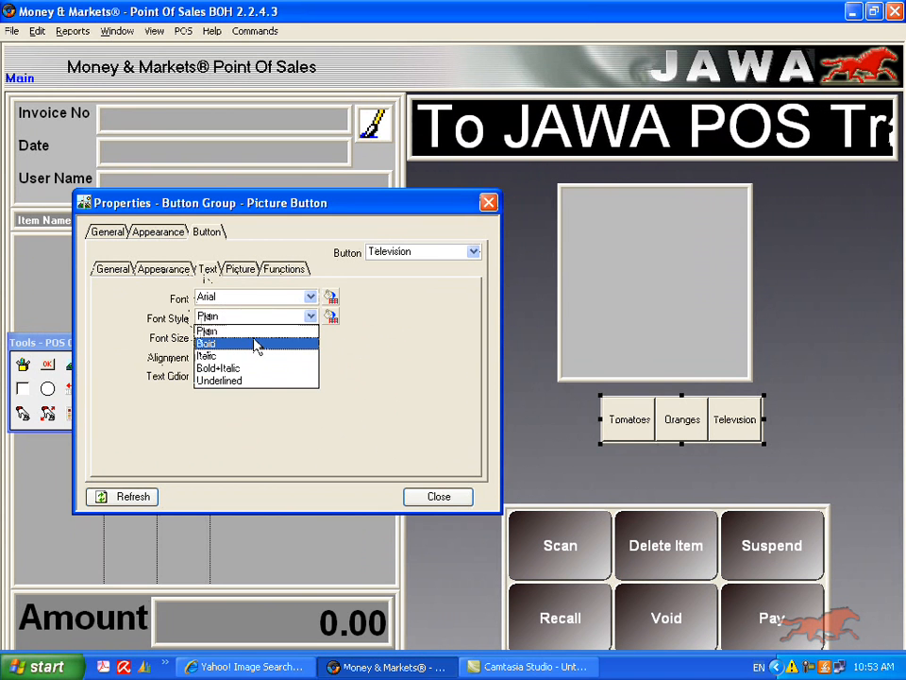
pyautogui.click(253, 342)
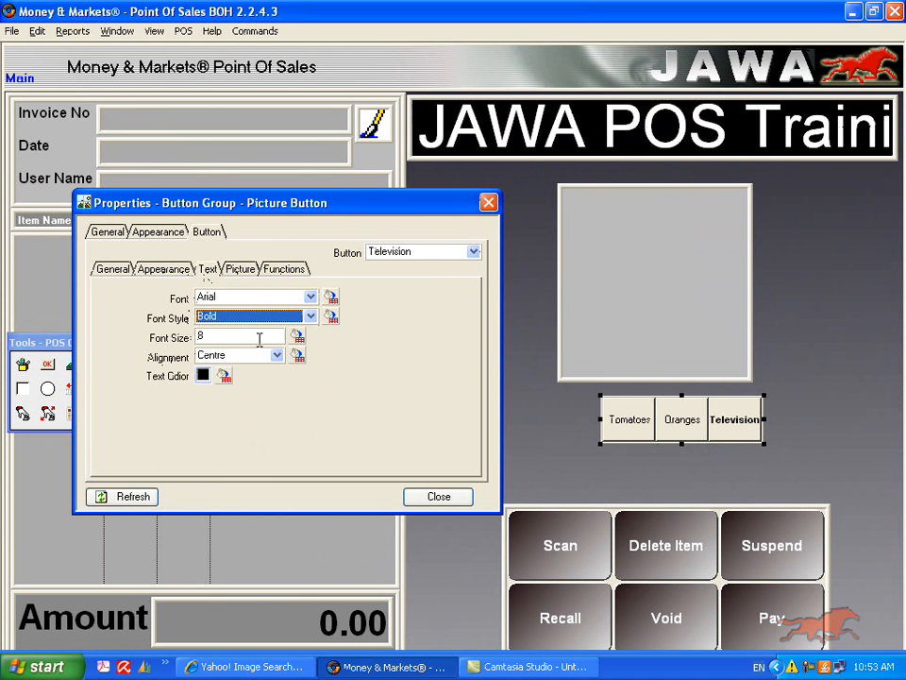
pyautogui.press('Tab')
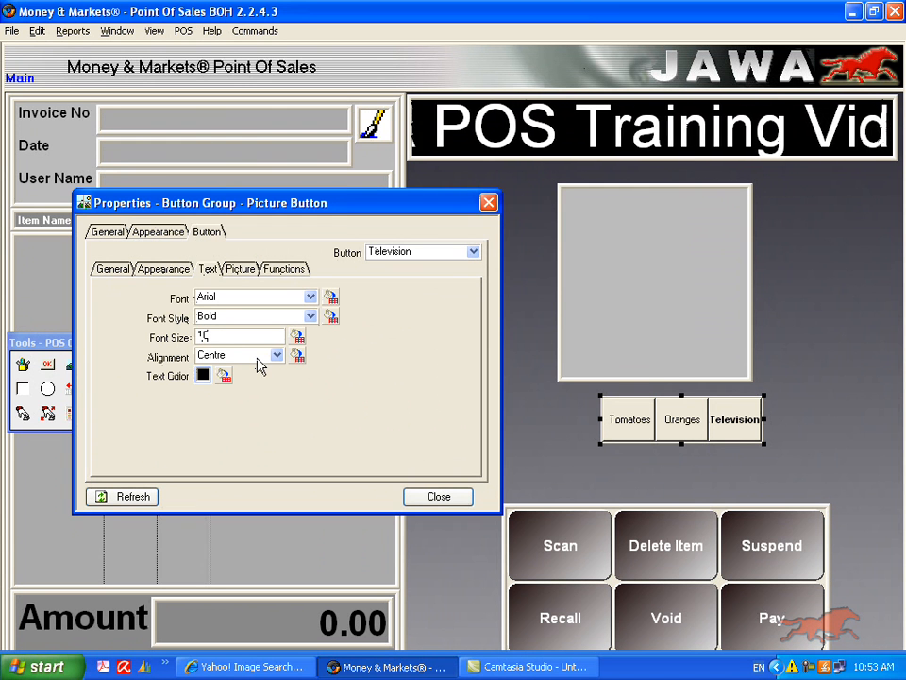
pyautogui.write('10')
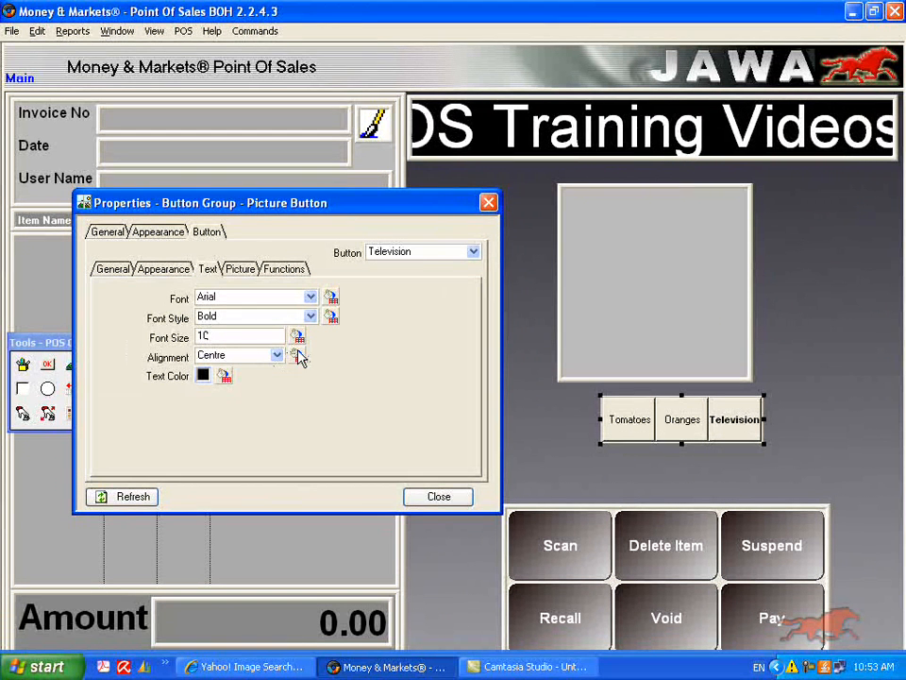
# Step: Apply the Television button's text alignment, font size, font style and font to all buttons in the group
pyautogui.click(298, 354)
pyautogui.click(297, 338)
pyautogui.click(332, 317)
pyautogui.click(332, 300)
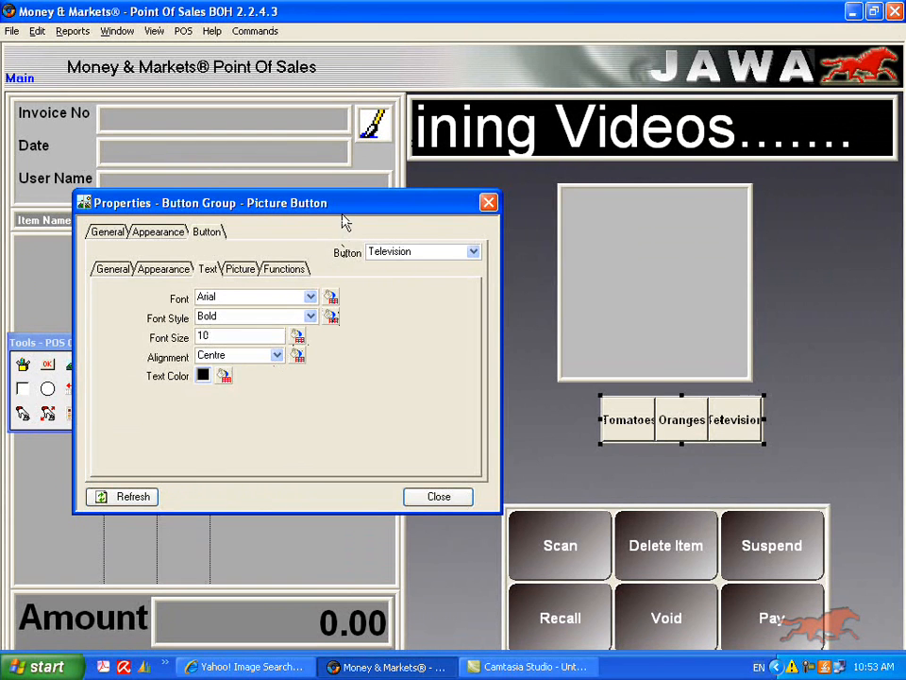
# Step: Set the size of the group's buttons to height 80 and width 120
pyautogui.moveTo(345, 221); pyautogui.dragTo(328, 218)
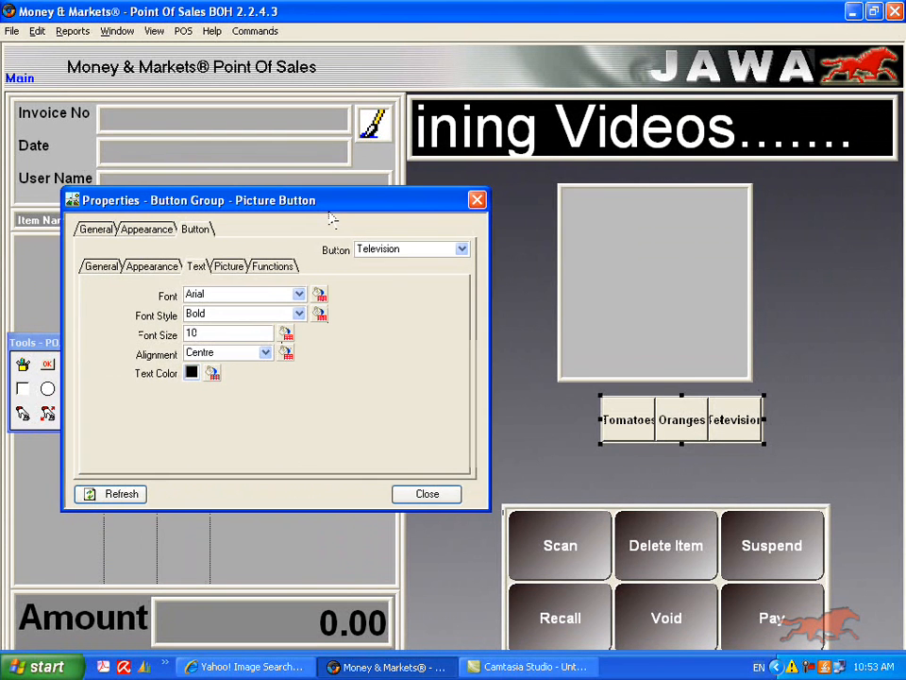
pyautogui.click(145, 269)
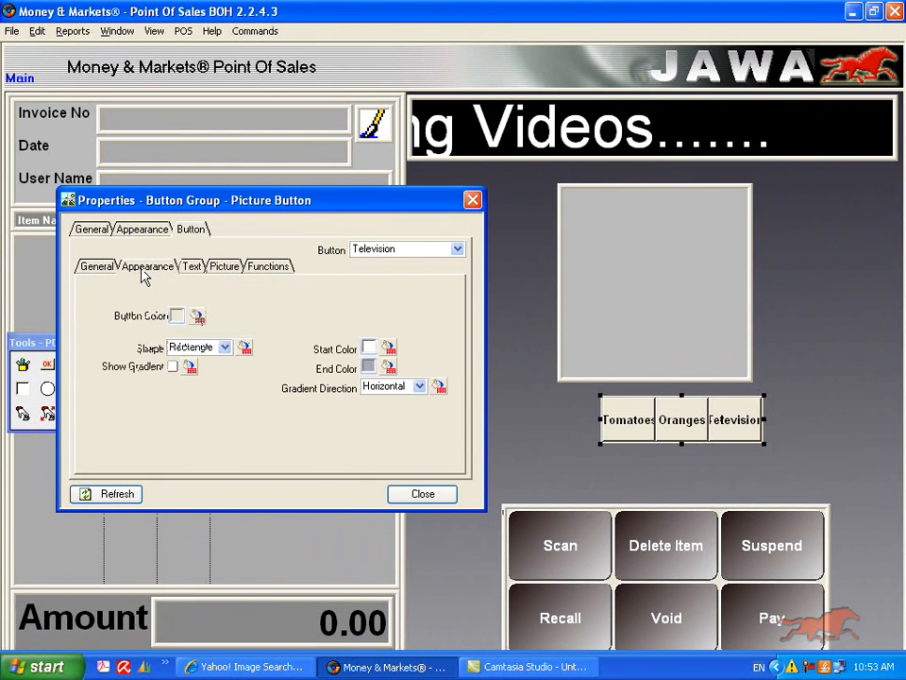
pyautogui.click(112, 271)
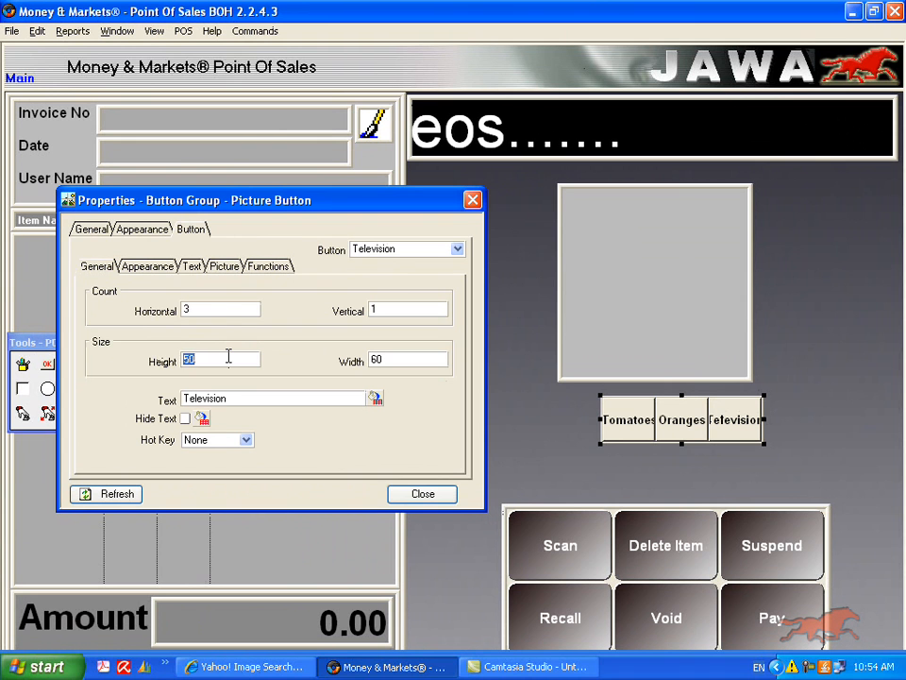
pyautogui.press('BackSpace')
pyautogui.write('8')
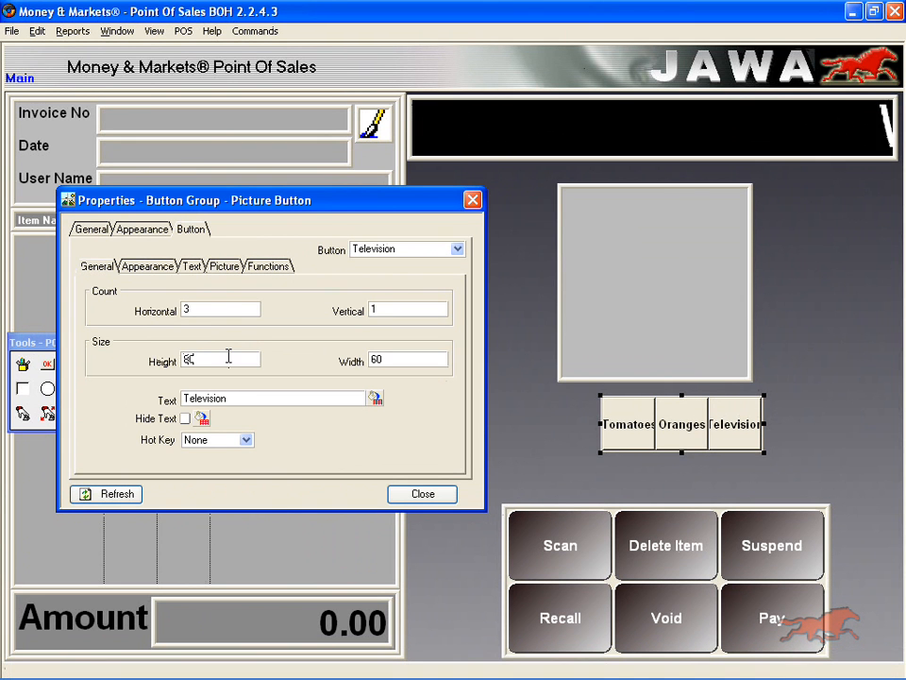
pyautogui.write('0')
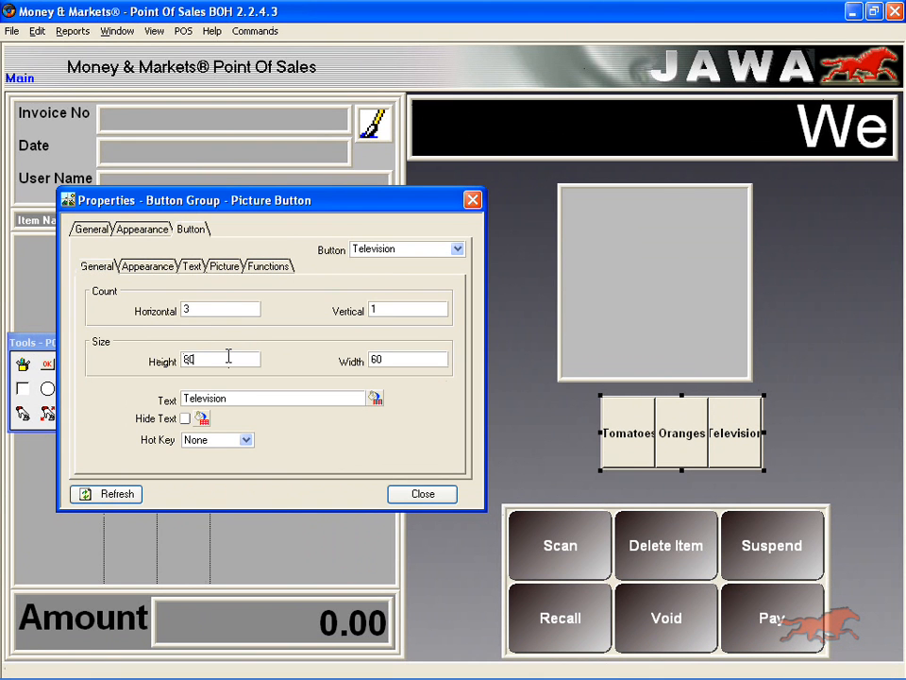
pyautogui.write('120')
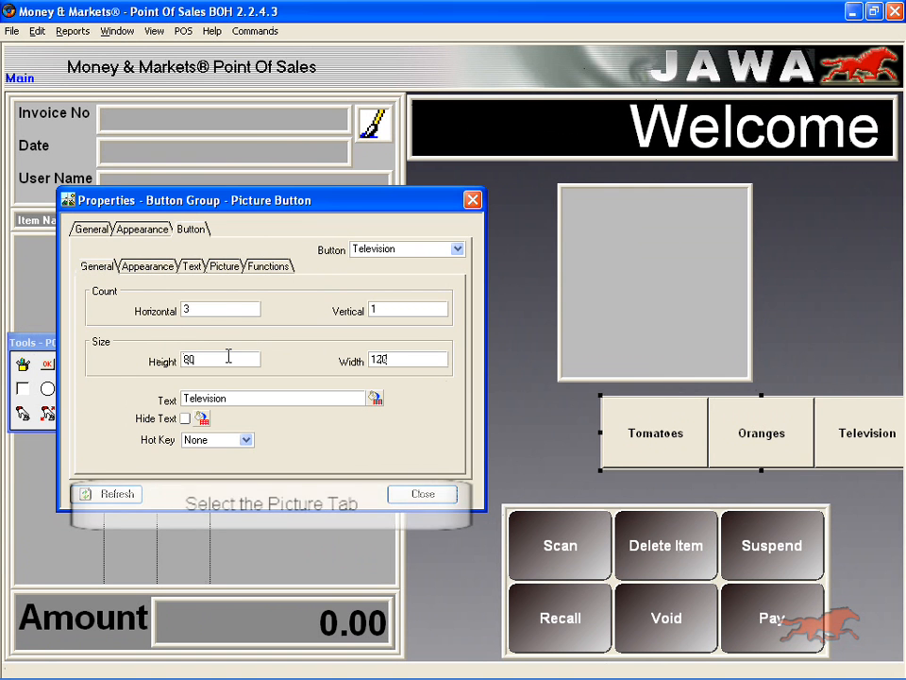
# Step: Assign the television image 36cd18f02fe8142a.jpg from the Desktop to the Television button and enable Shrink Picture
pyautogui.click(224, 267)
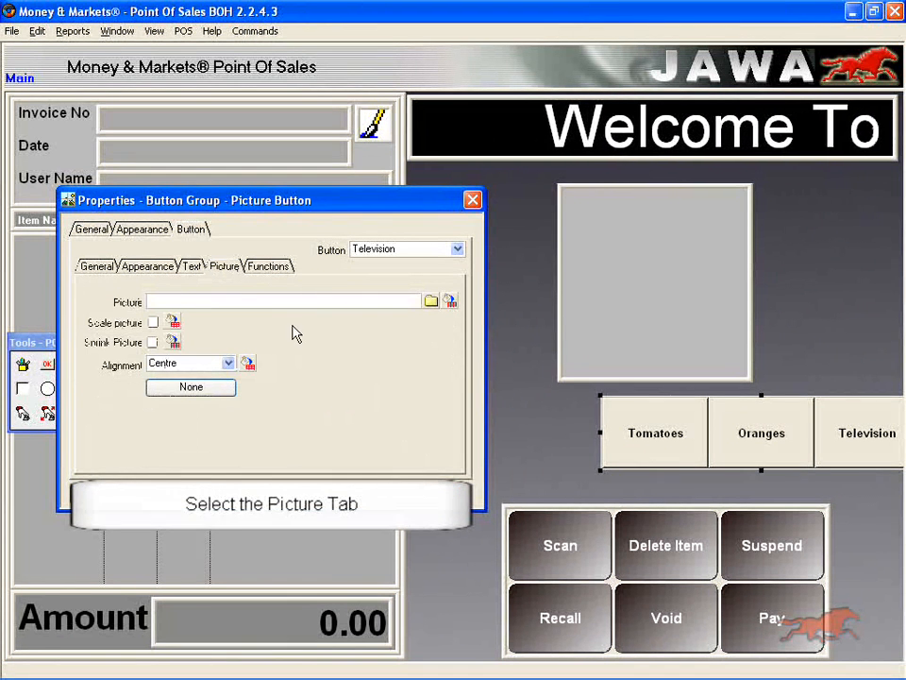
pyautogui.click(431, 302)
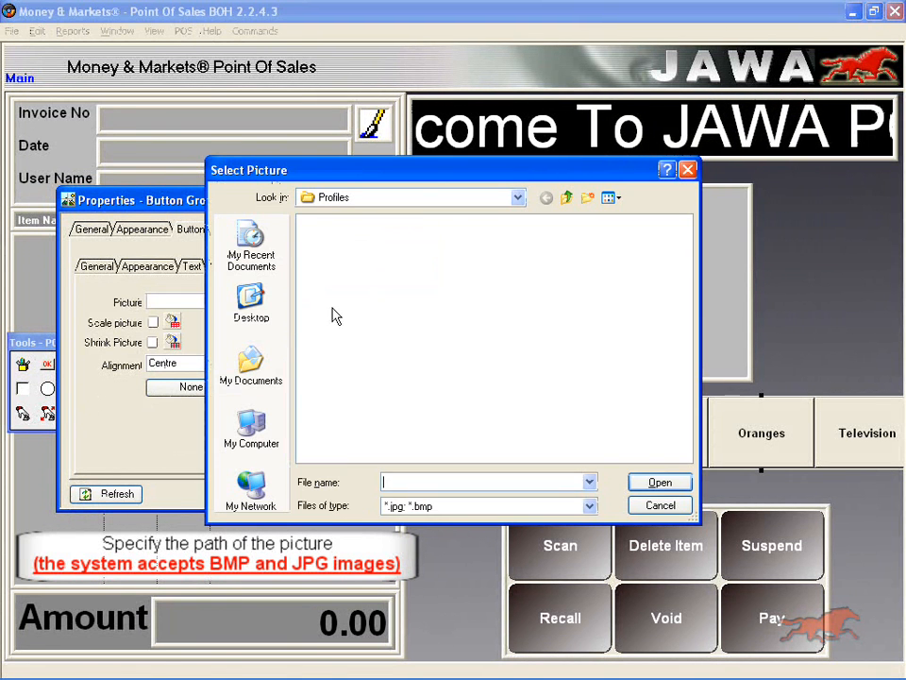
pyautogui.click(251, 304)
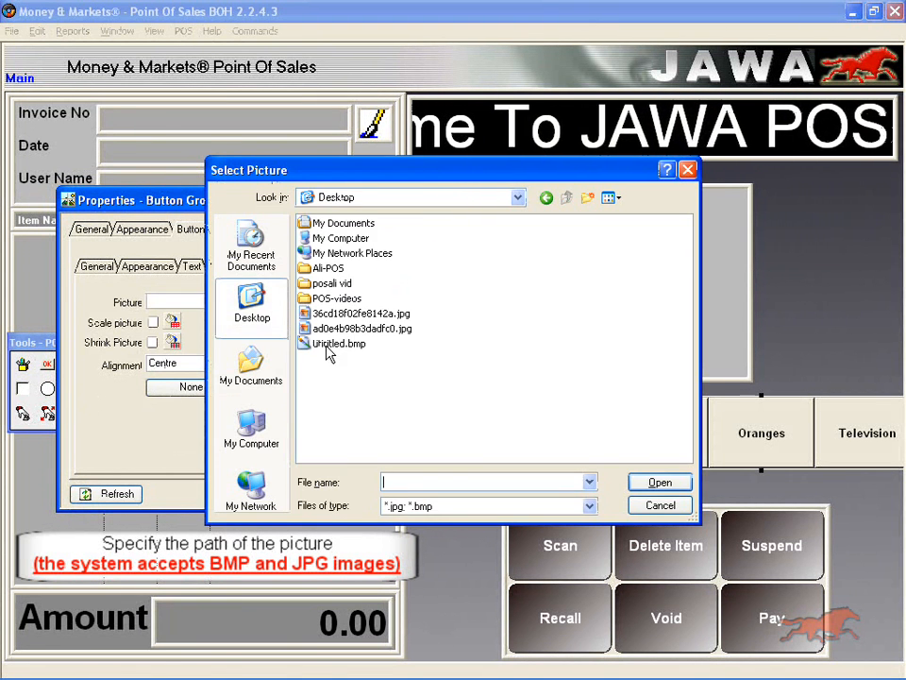
pyautogui.click(609, 198)
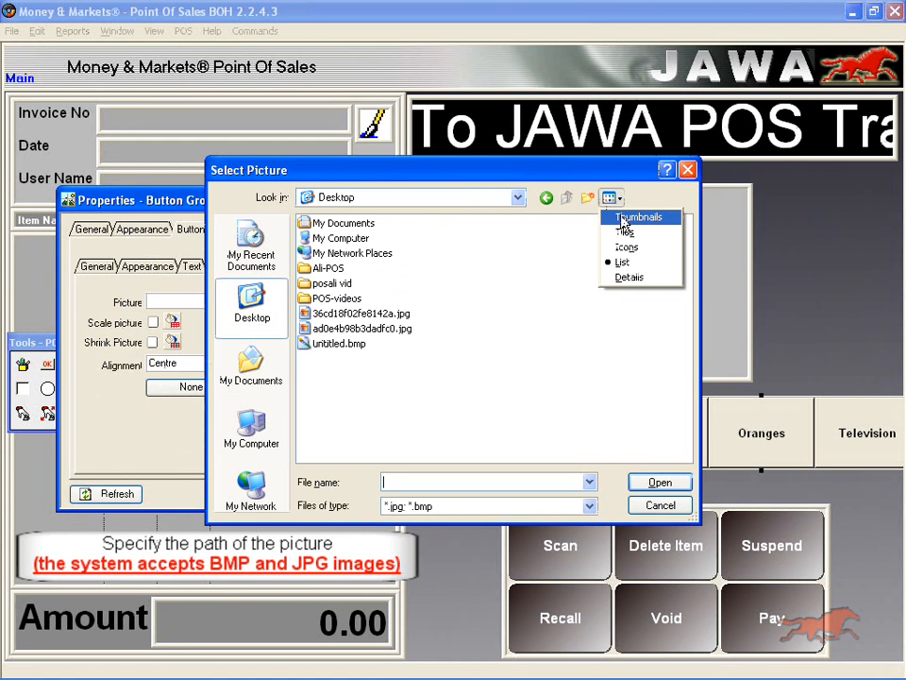
pyautogui.click(625, 216)
pyautogui.moveTo(687, 290); pyautogui.dragTo(694, 425)
pyautogui.click(366, 435)
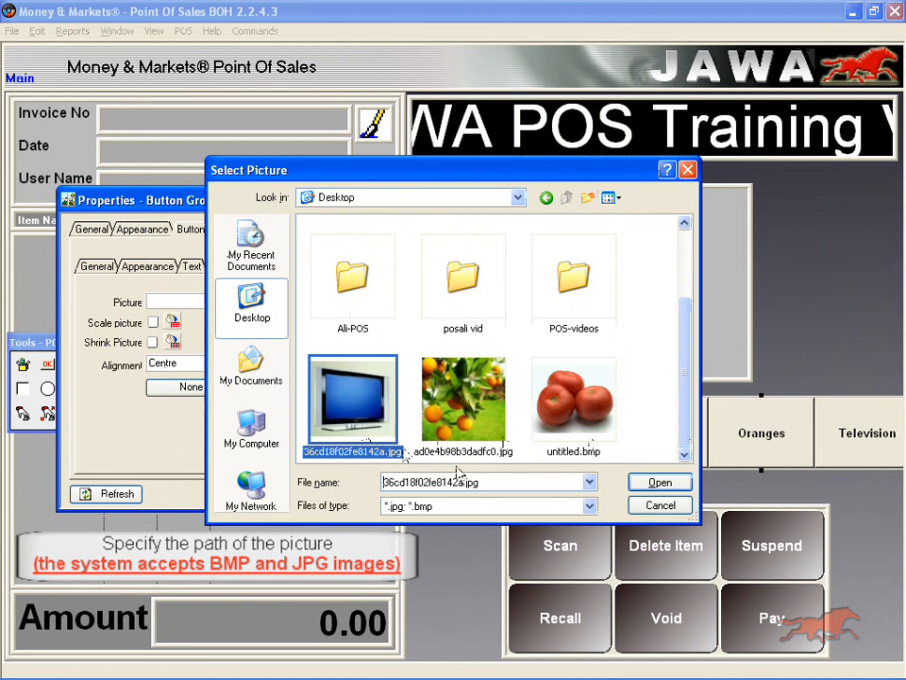
pyautogui.click(658, 482)
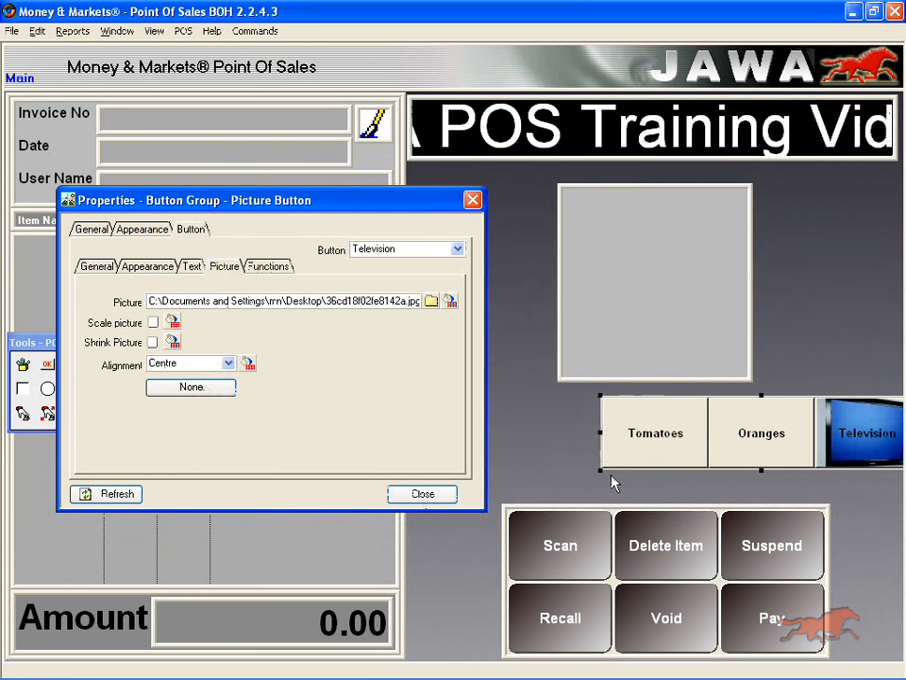
pyautogui.click(151, 343)
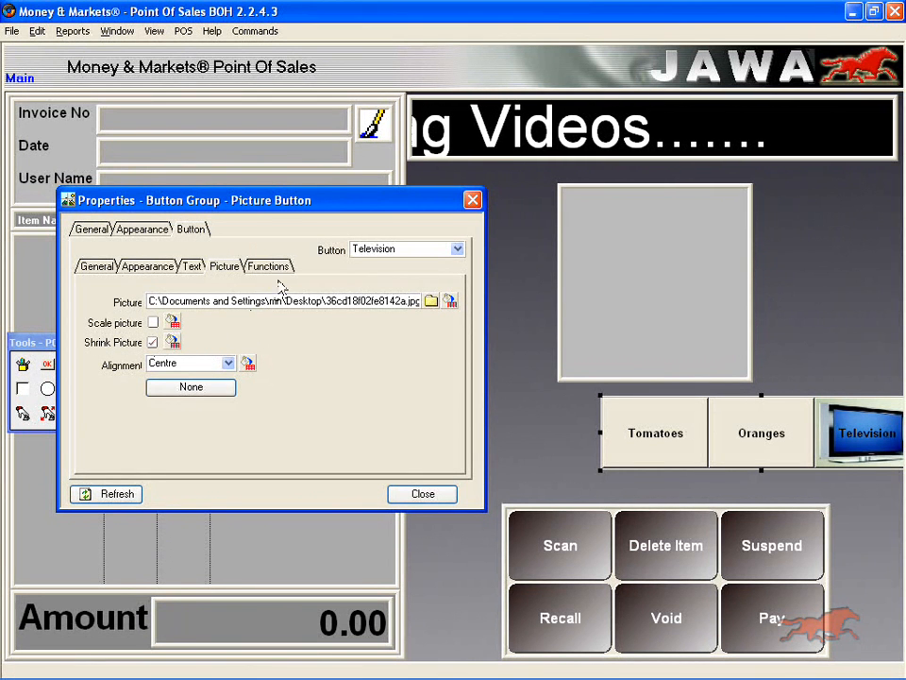
# Step: Assign the orange tree image ad0e4b98b3dadfc0.jpg from the Desktop to the Oranges button and enable Shrink Picture
pyautogui.click(387, 250)
pyautogui.click(387, 277)
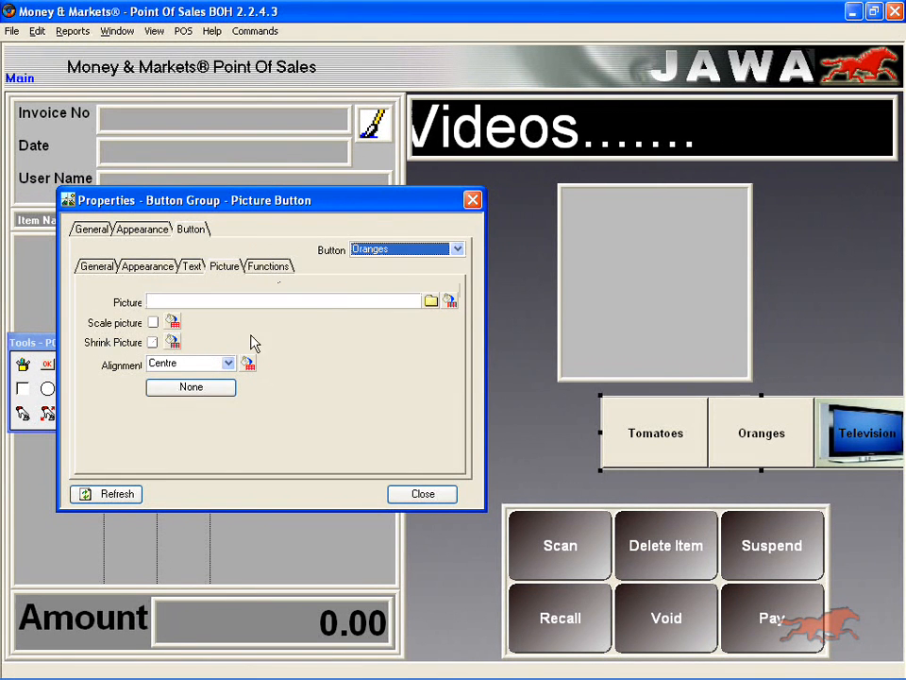
pyautogui.click(431, 300)
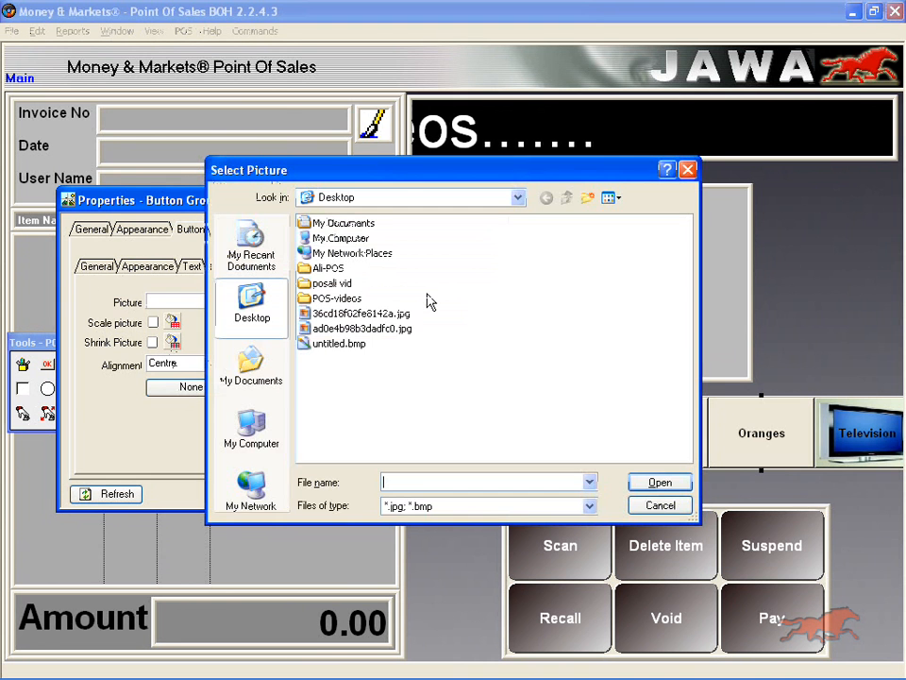
pyautogui.click(610, 199)
pyautogui.click(638, 218)
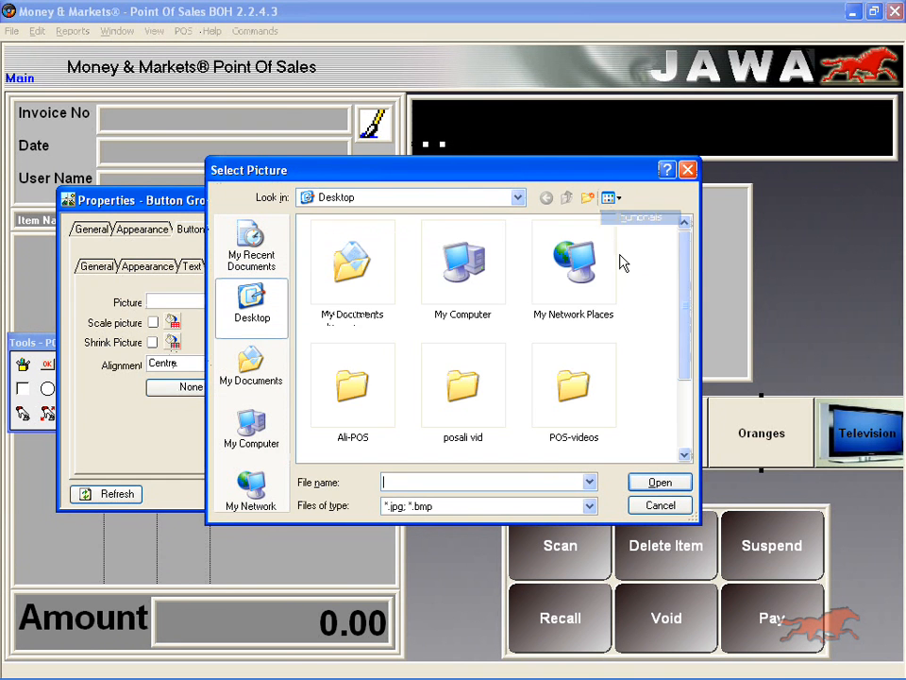
pyautogui.moveTo(684, 345); pyautogui.dragTo(674, 442)
pyautogui.click(499, 442)
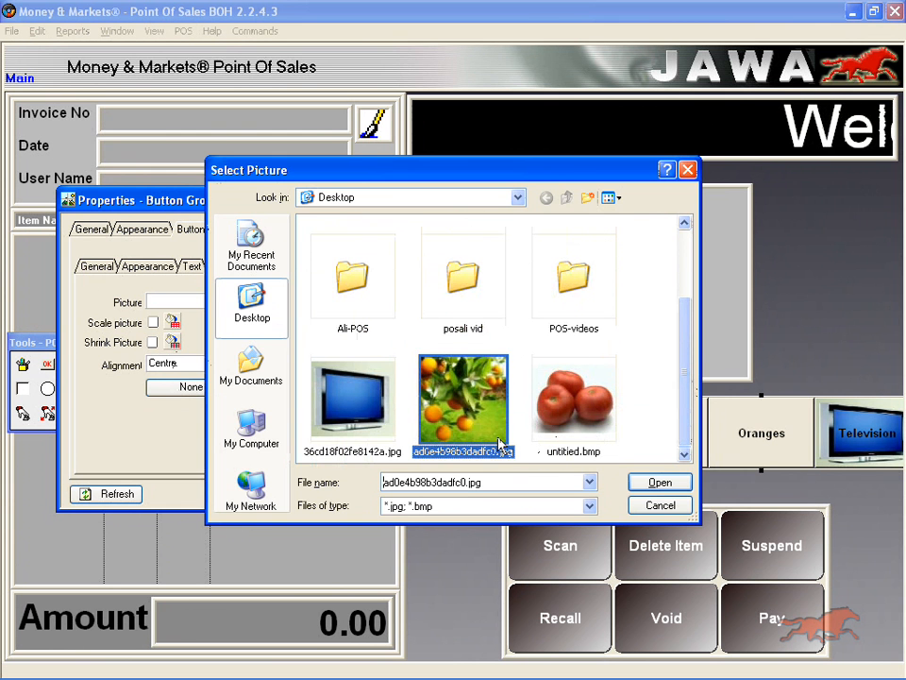
pyautogui.click(644, 489)
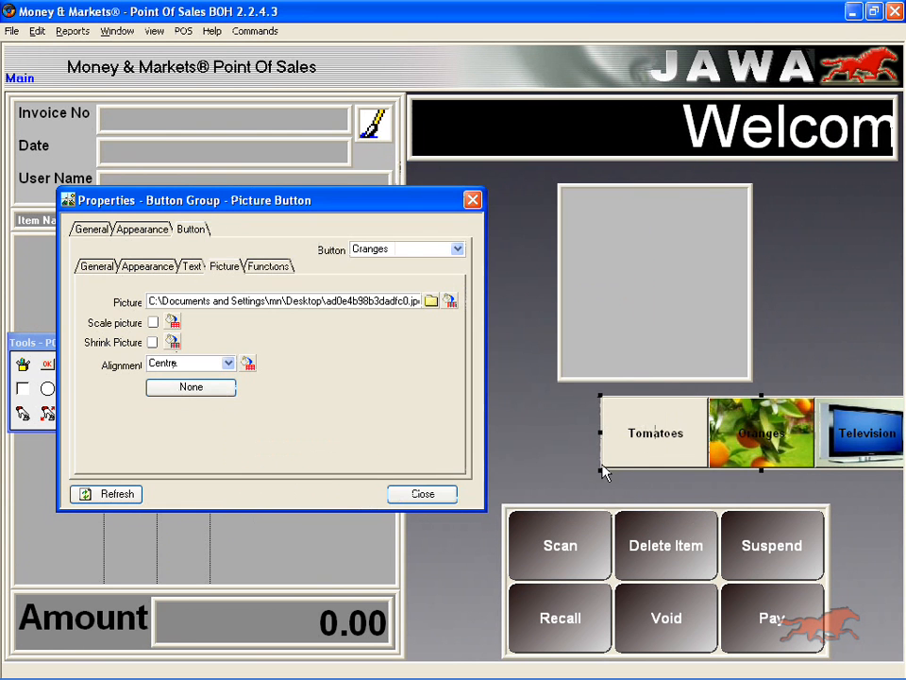
pyautogui.click(153, 343)
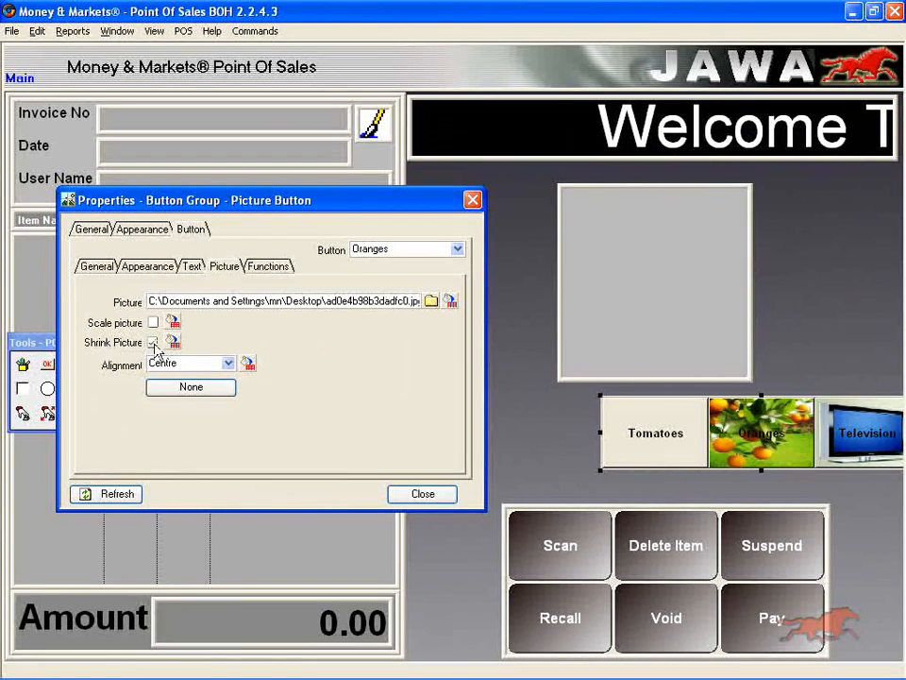
# Step: Disable Shrink Picture for the Oranges button and assign untitled.bmp from the Desktop to the Tomatoes button with Shrink Picture enabled
pyautogui.click(153, 343)
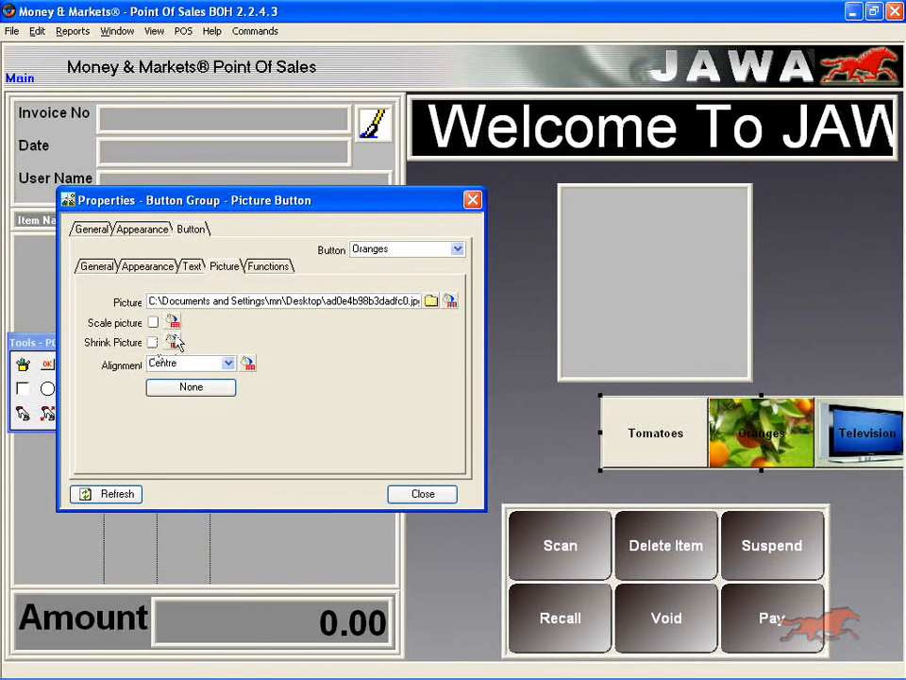
pyautogui.click(390, 250)
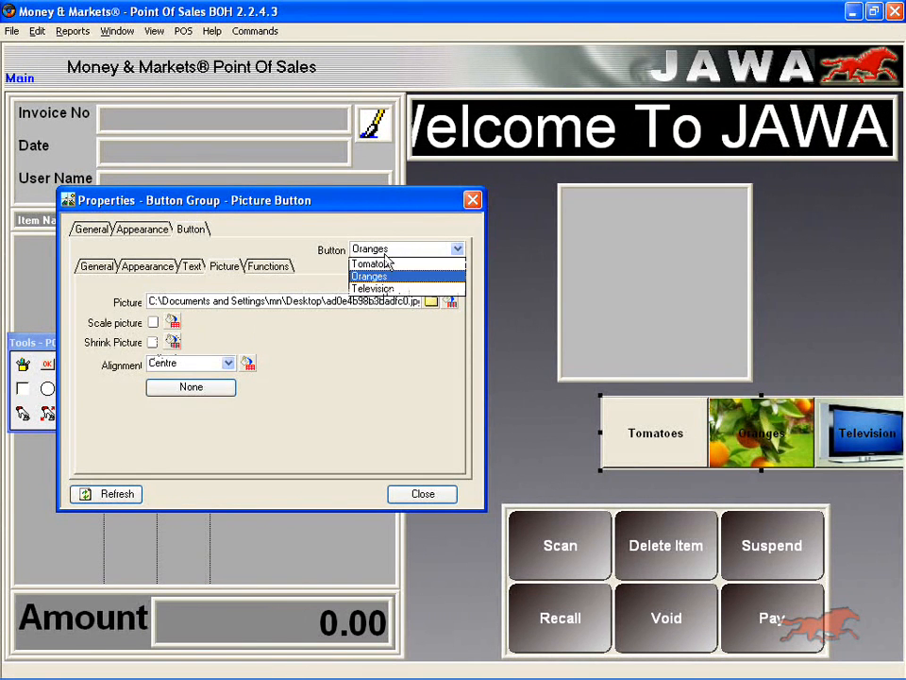
pyautogui.click(385, 262)
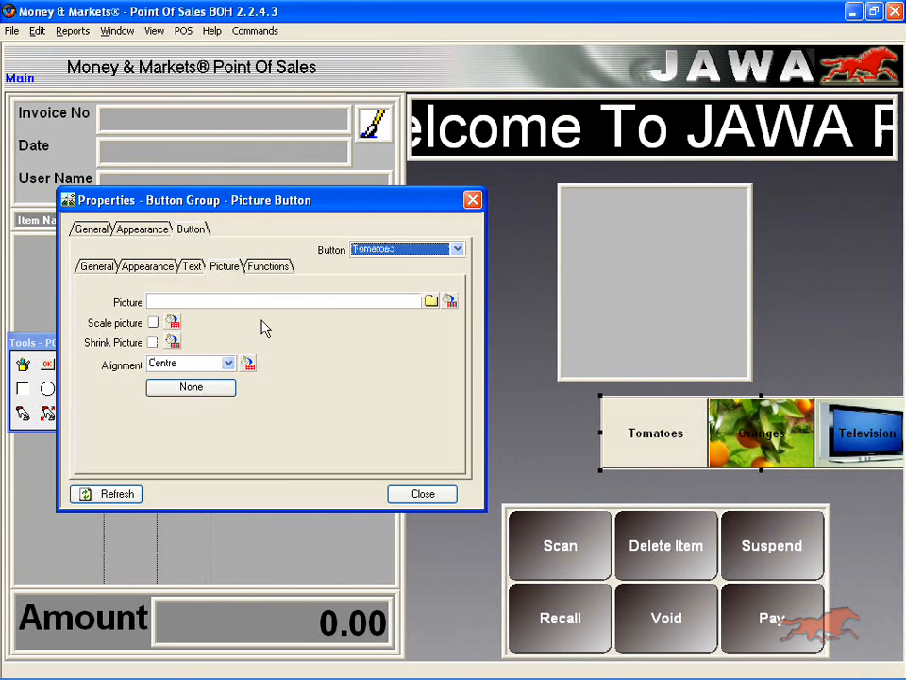
pyautogui.click(431, 301)
pyautogui.click(357, 345)
pyautogui.doubleClick(358, 347)
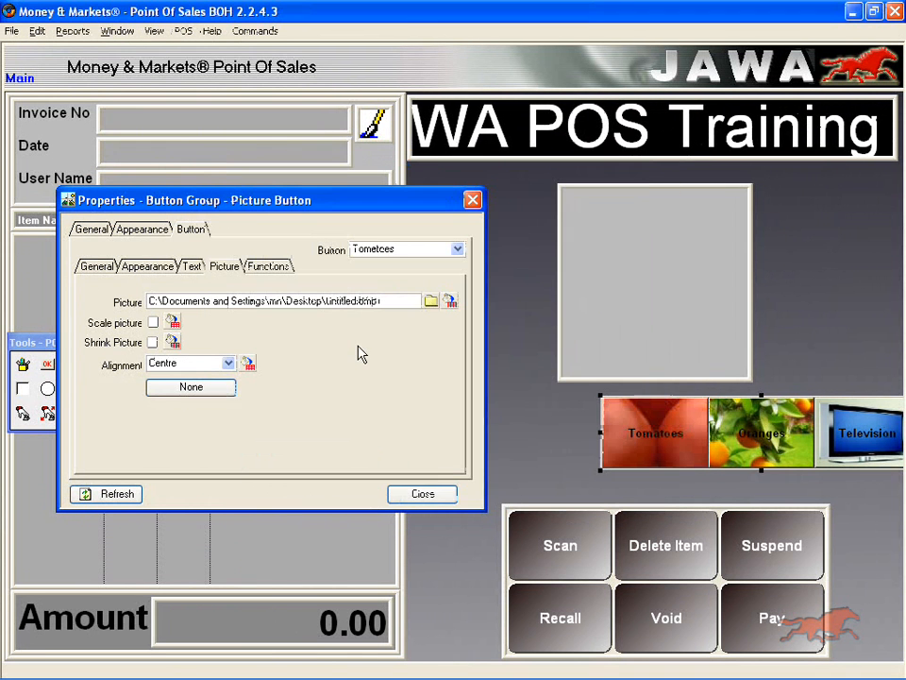
pyautogui.click(153, 342)
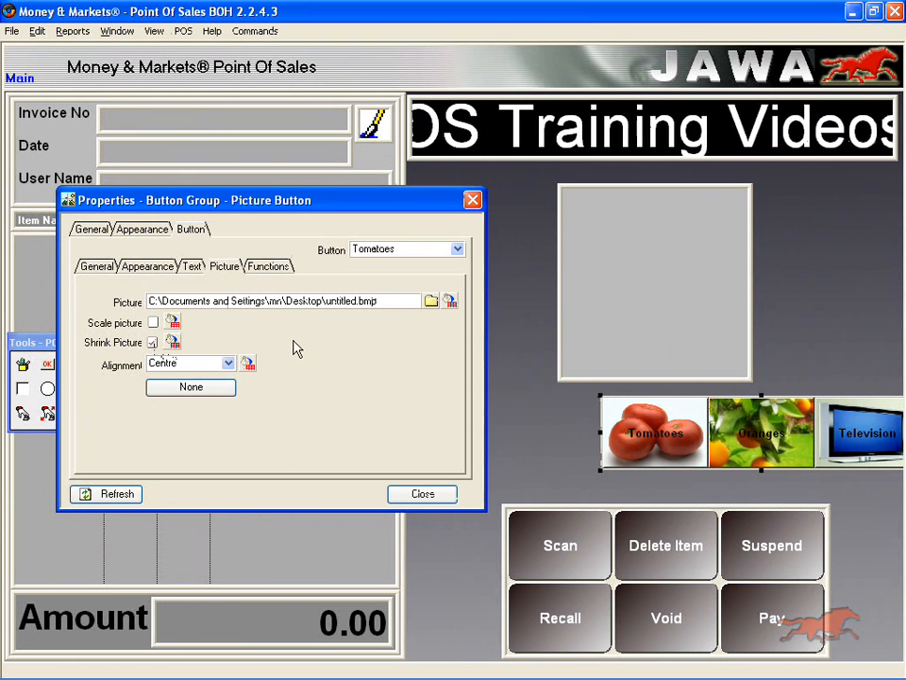
# Step: Add and save an Add Service function on the Tomatoes button for FOOD item 01, Tomatoes, with Show Picture enabled
pyautogui.click(269, 268)
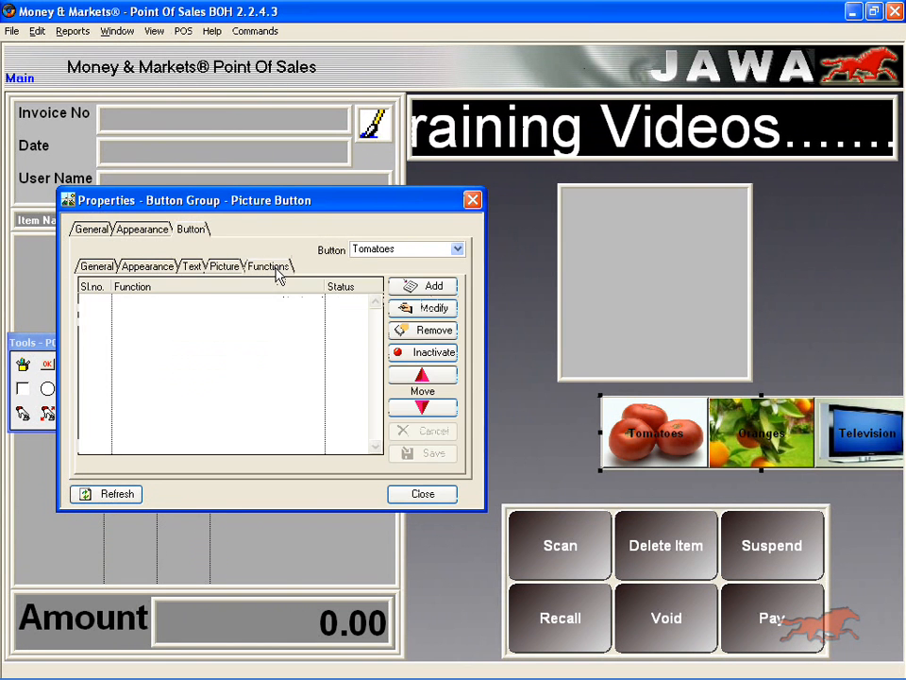
pyautogui.click(435, 296)
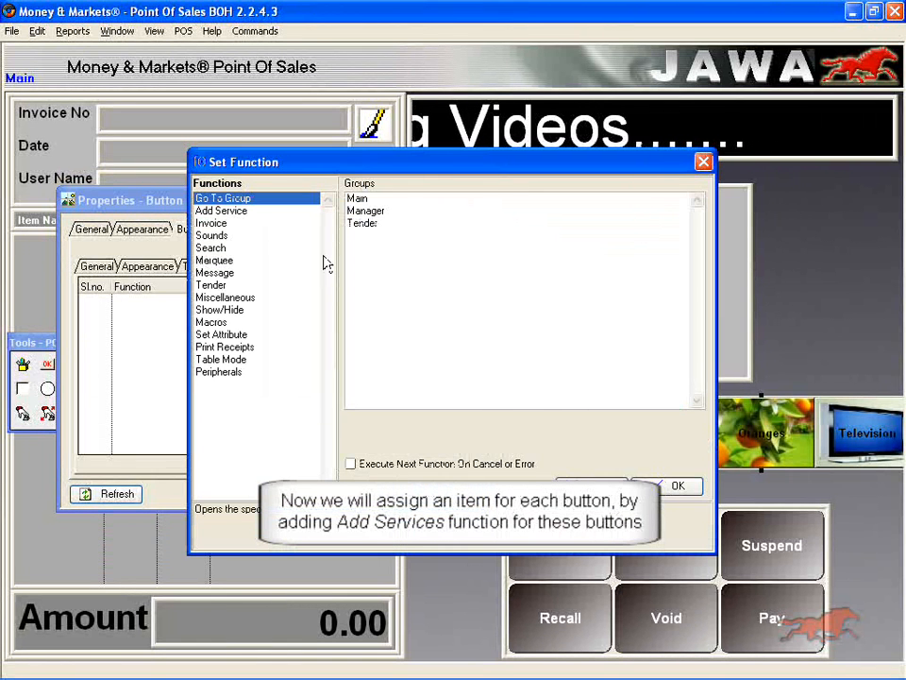
pyautogui.click(236, 211)
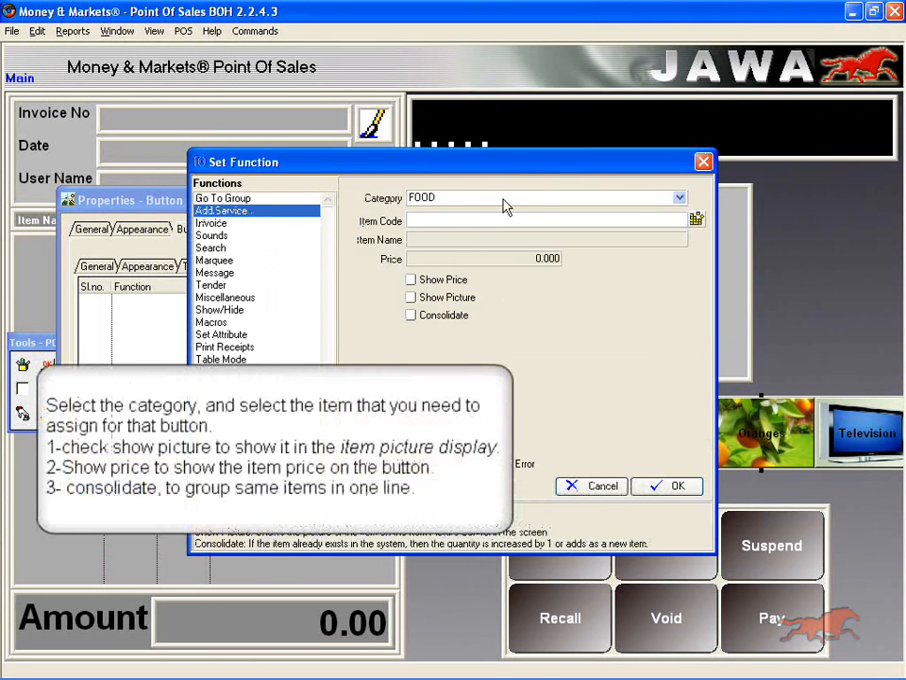
pyautogui.click(646, 200)
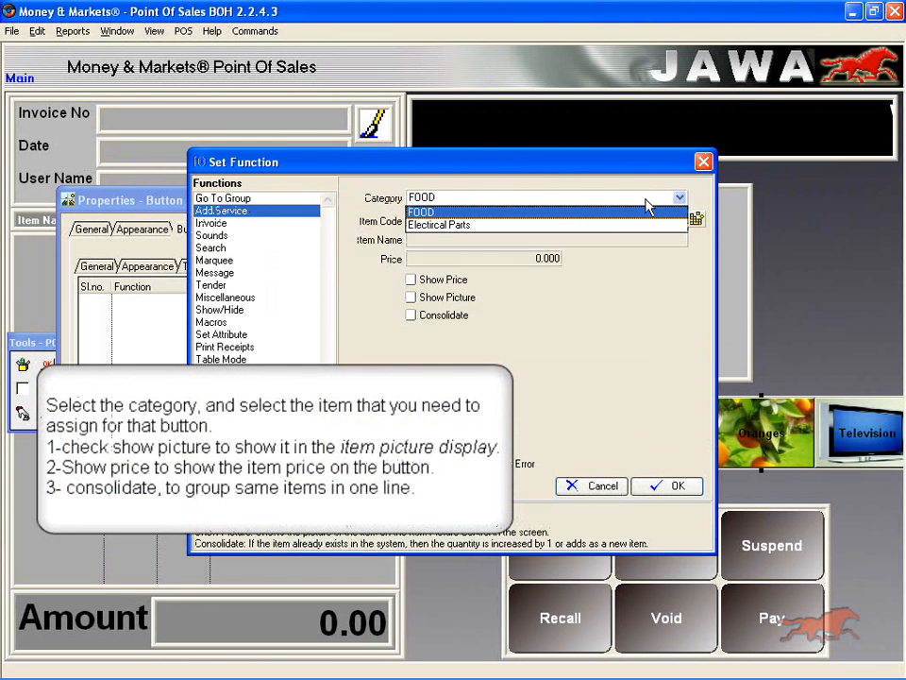
pyautogui.click(649, 213)
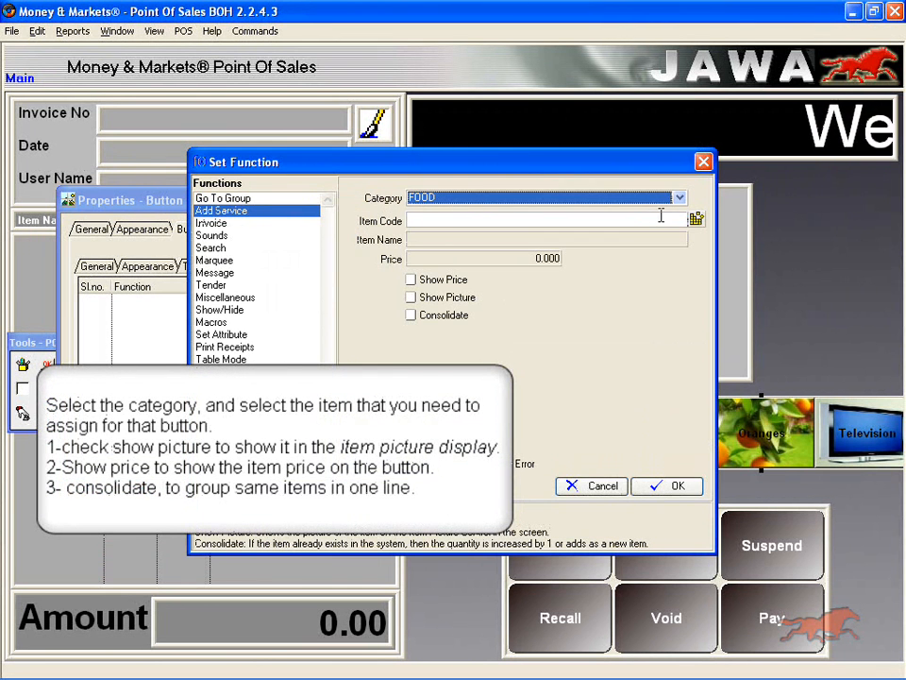
pyautogui.click(696, 220)
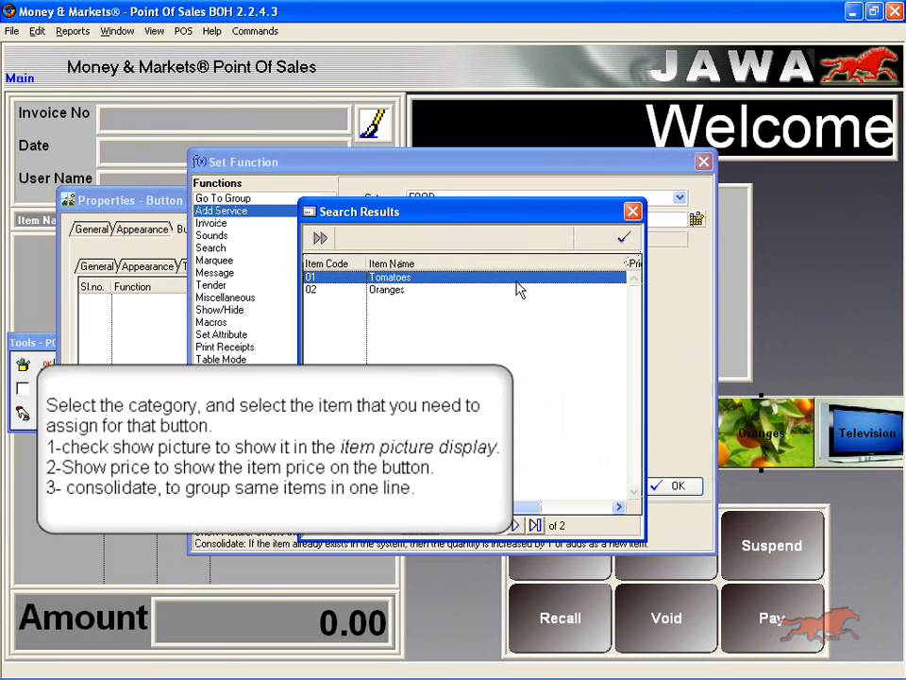
pyautogui.doubleClick(518, 278)
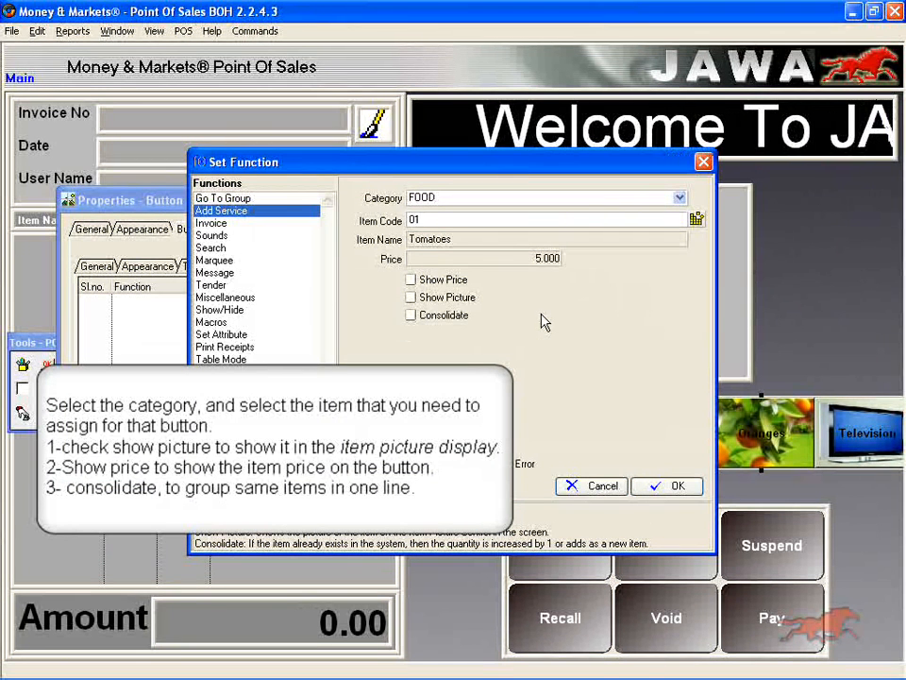
pyautogui.click(431, 299)
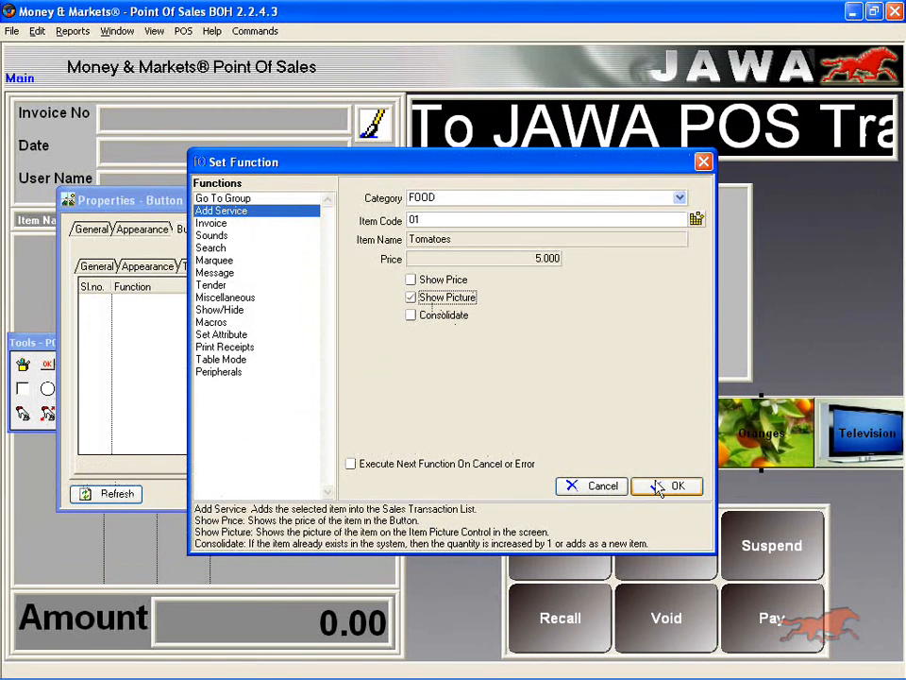
pyautogui.click(658, 487)
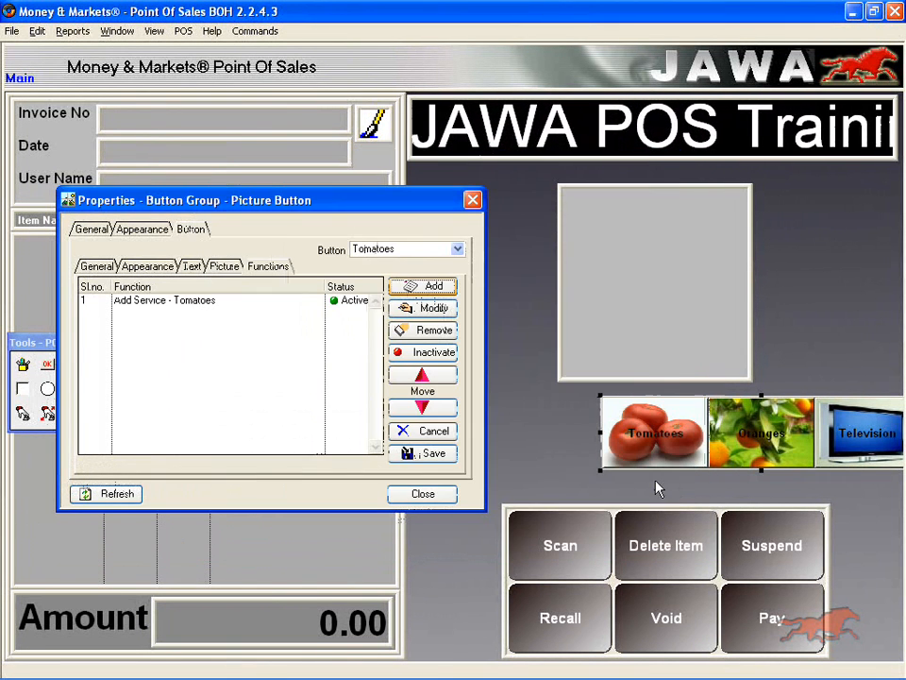
pyautogui.click(444, 455)
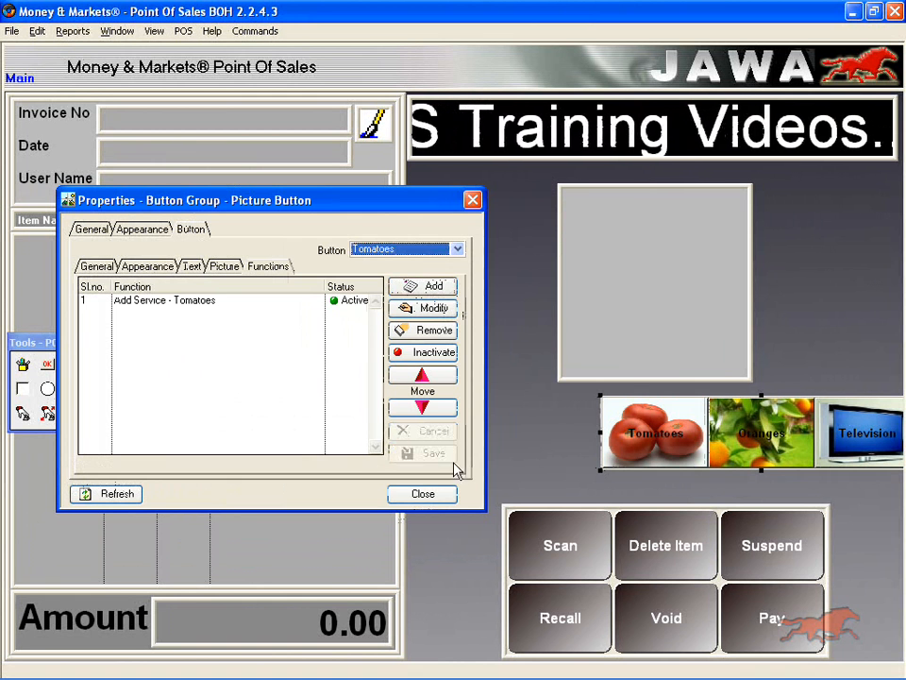
# Step: Add and save an Add Service function on the Oranges button for FOOD item 02, Oranges, with Show Picture enabled
pyautogui.click(411, 249)
pyautogui.click(413, 277)
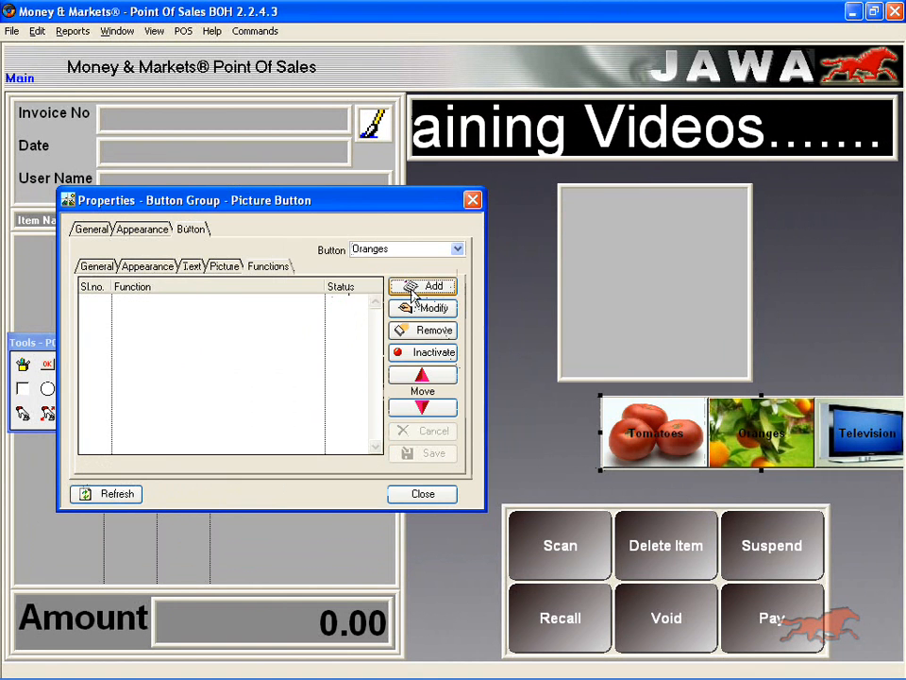
pyautogui.click(414, 286)
pyautogui.click(231, 210)
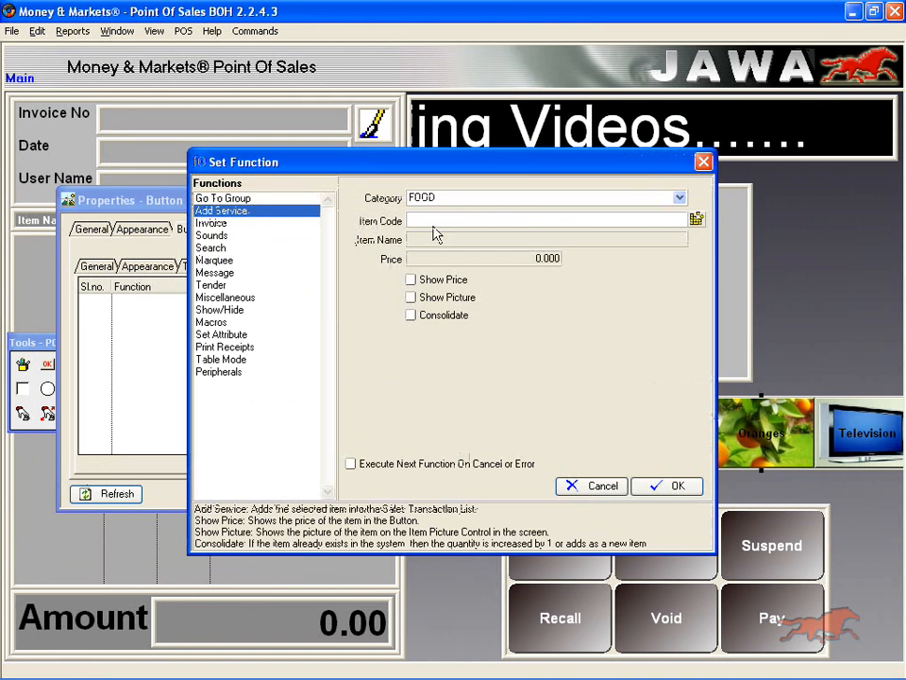
pyautogui.click(697, 219)
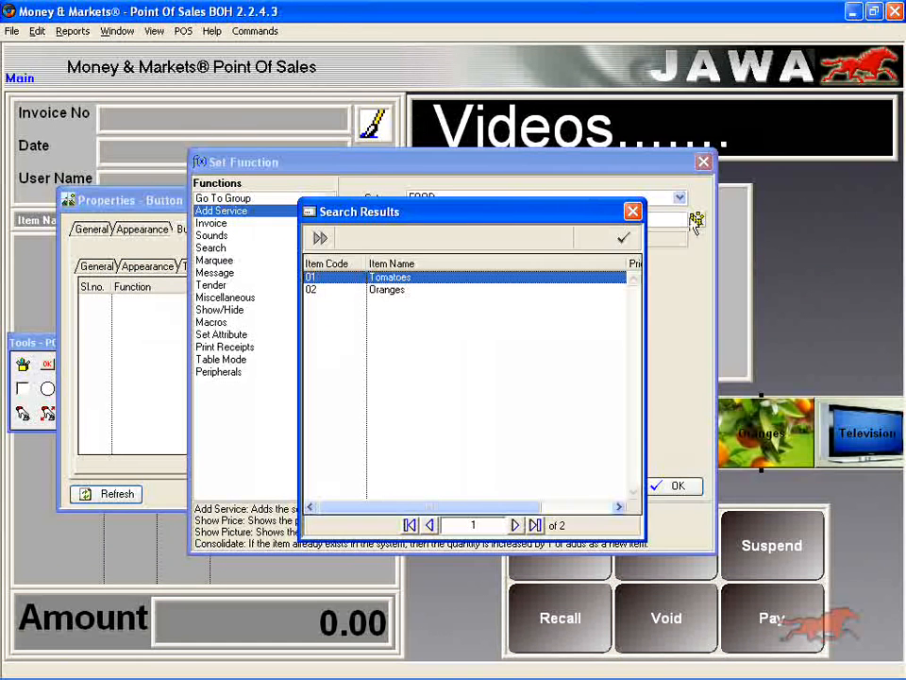
pyautogui.click(485, 290)
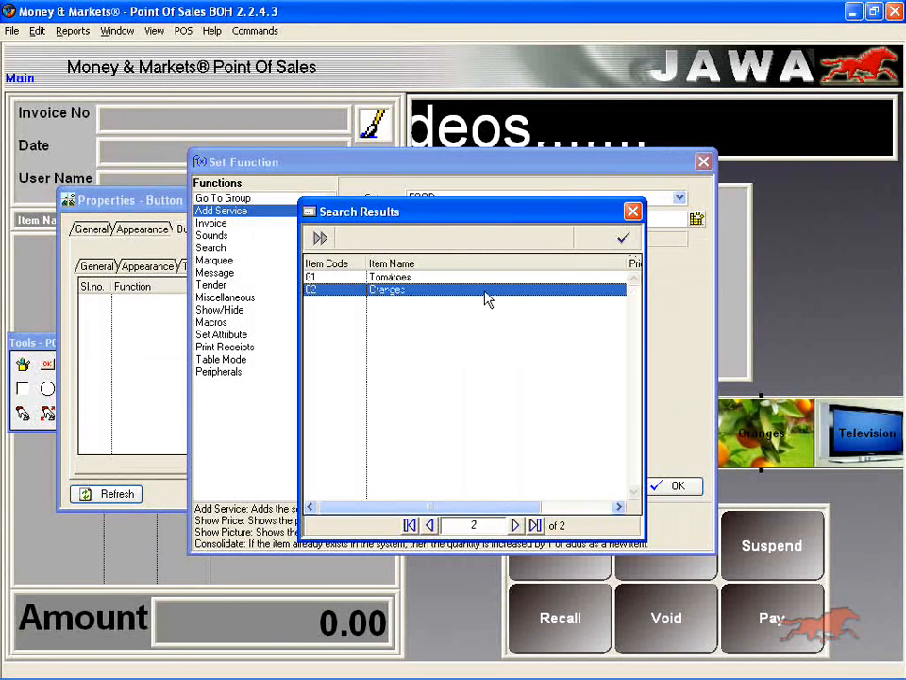
pyautogui.click(621, 239)
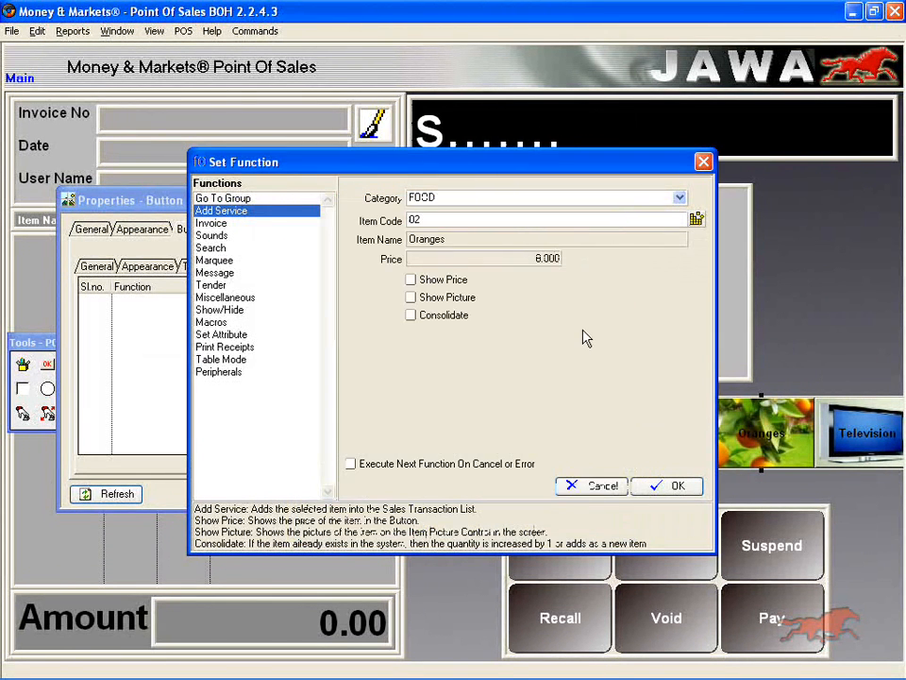
pyautogui.click(412, 298)
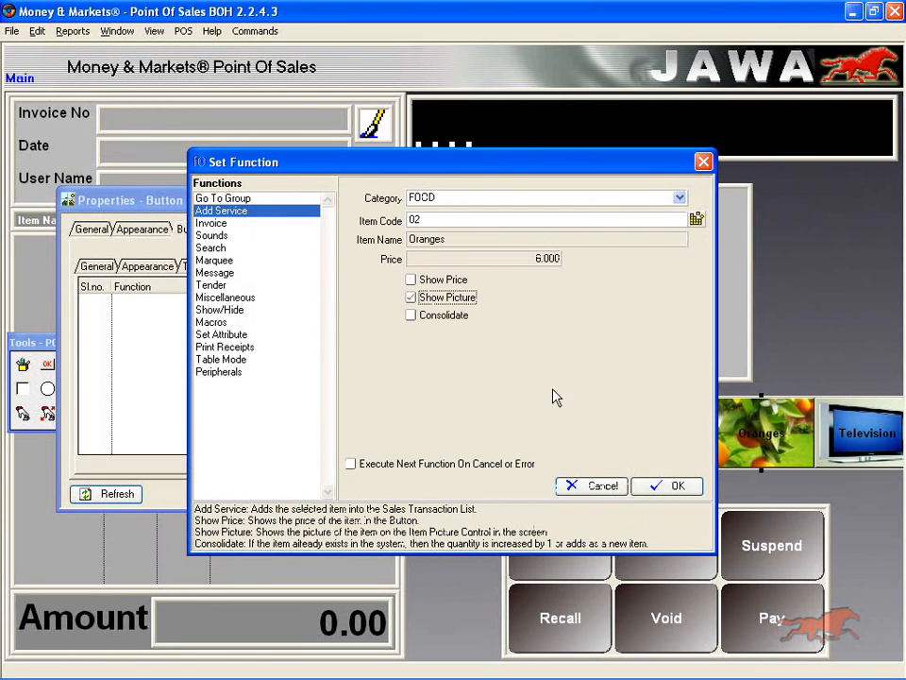
pyautogui.press('Return')
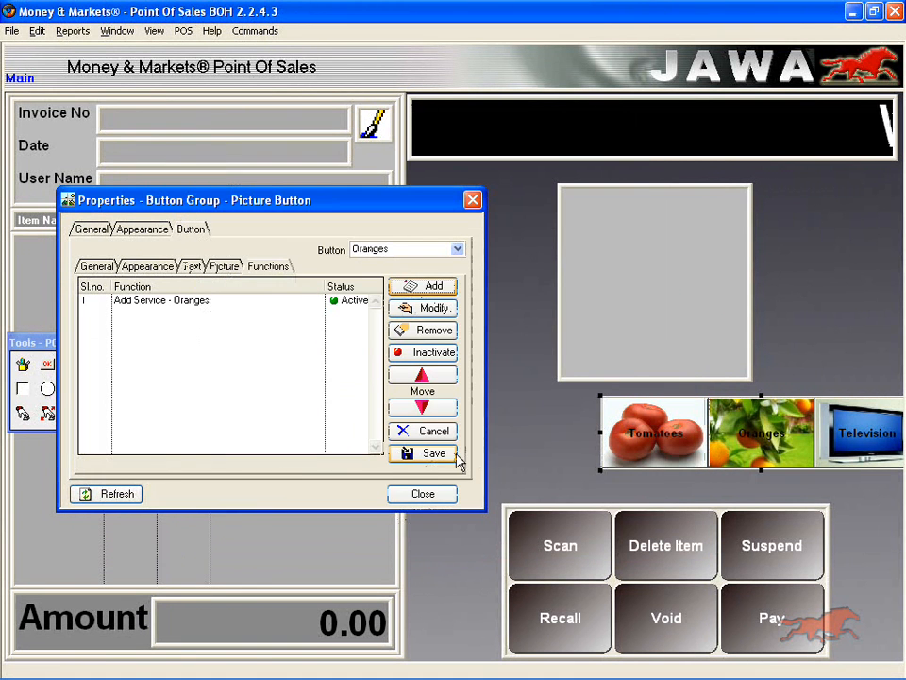
pyautogui.click(432, 453)
# Step: Add and save an Add Service function on the Television button for Electircal Parts item 03, Television, with Show Picture enabled
pyautogui.click(404, 251)
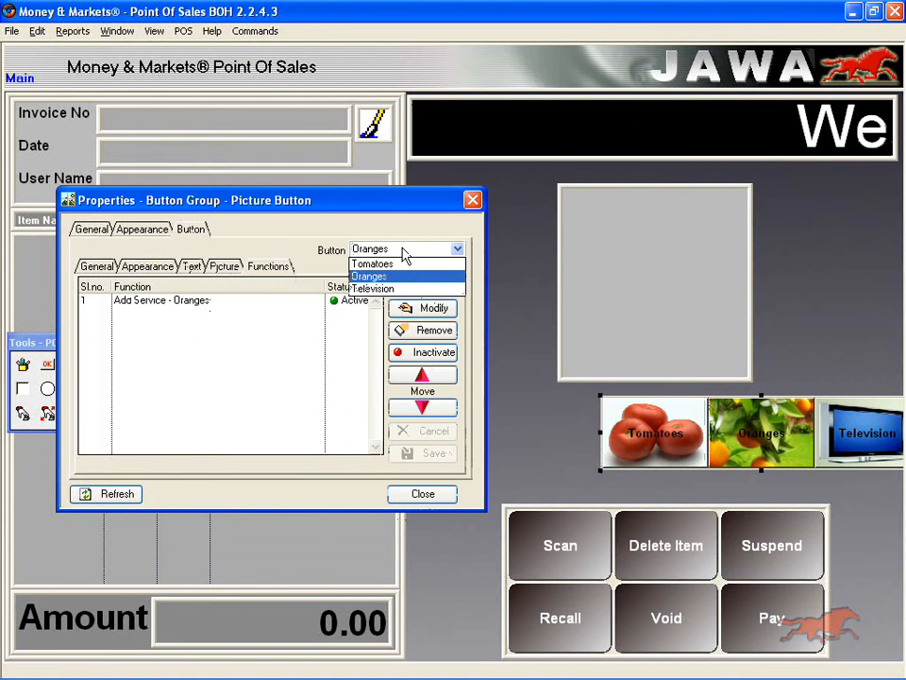
pyautogui.click(404, 289)
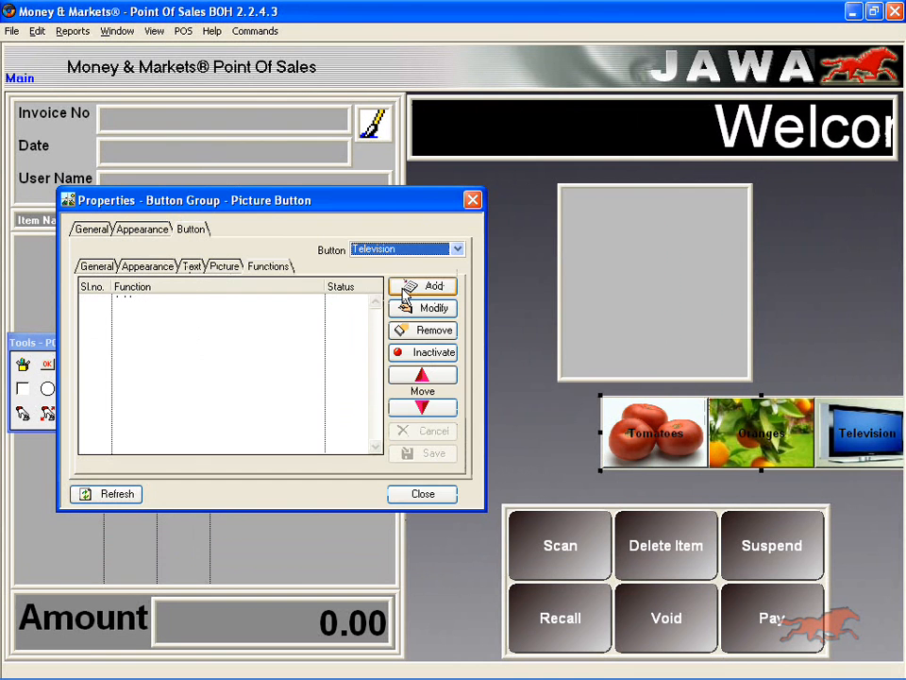
pyautogui.click(404, 287)
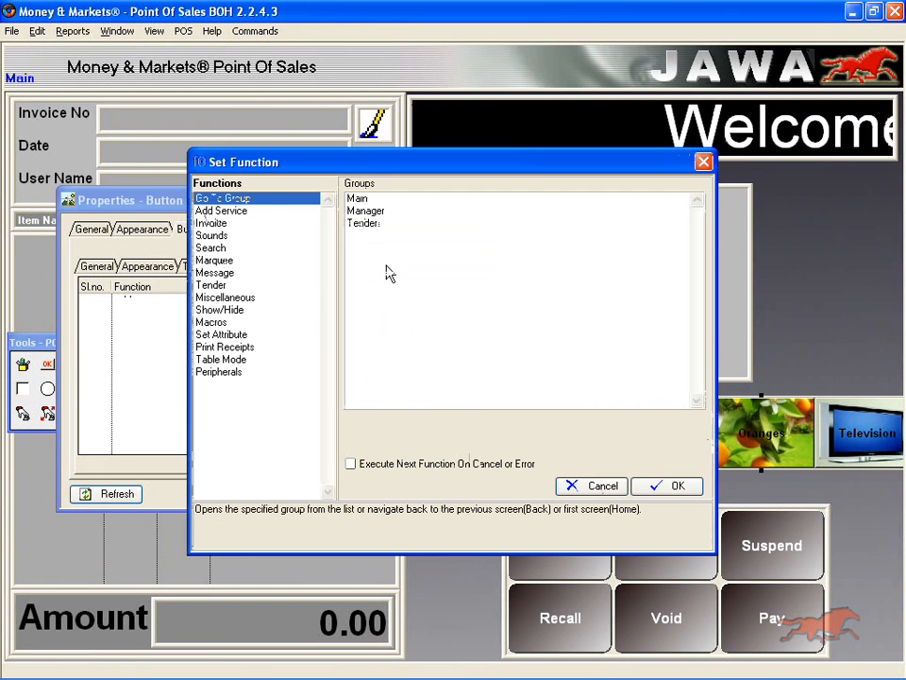
pyautogui.click(265, 212)
pyautogui.click(679, 197)
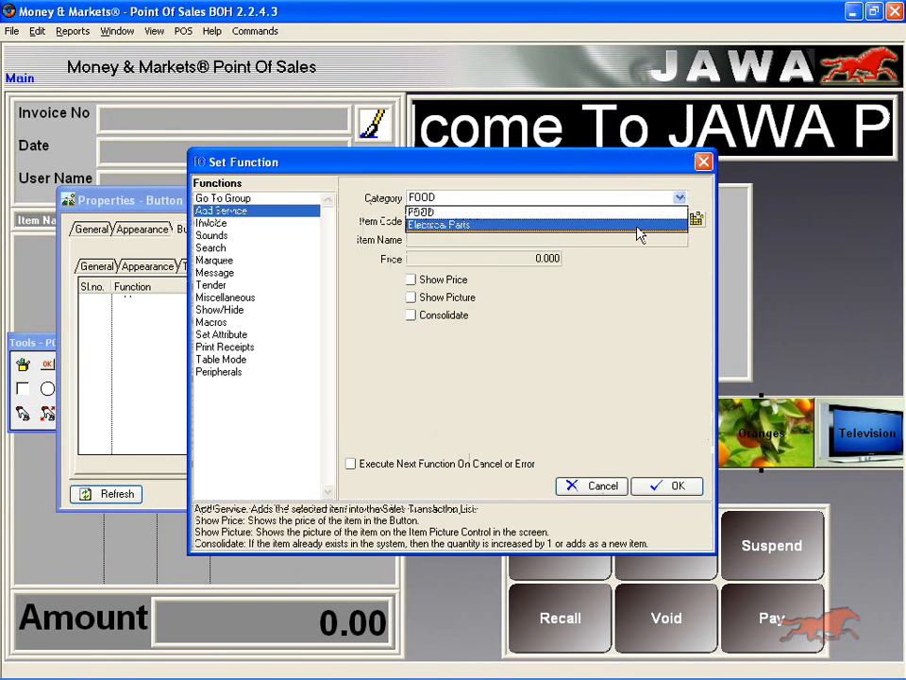
pyautogui.click(638, 227)
pyautogui.click(698, 225)
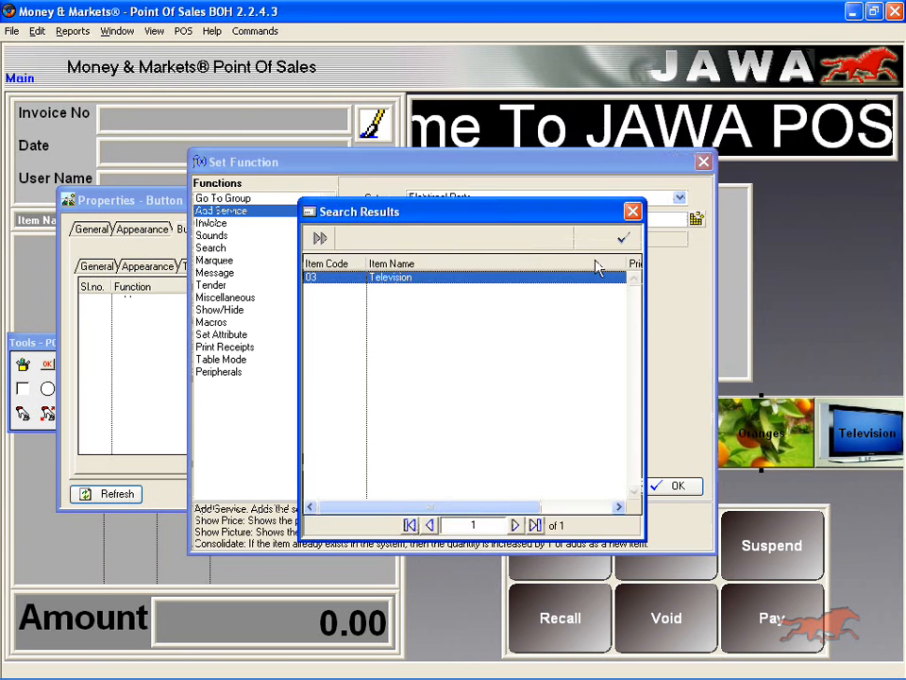
pyautogui.doubleClick(543, 279)
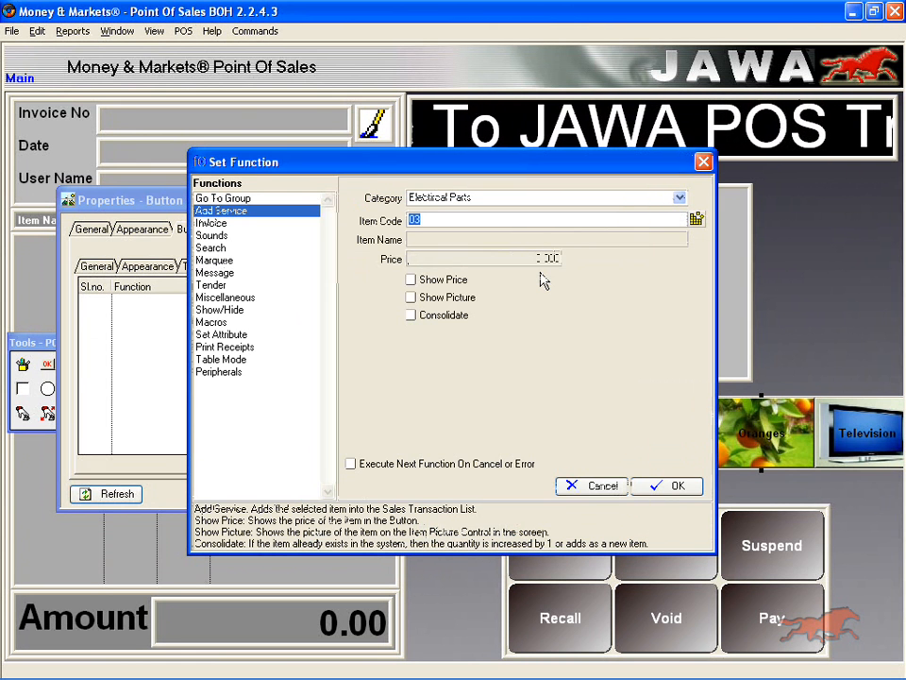
pyautogui.click(436, 297)
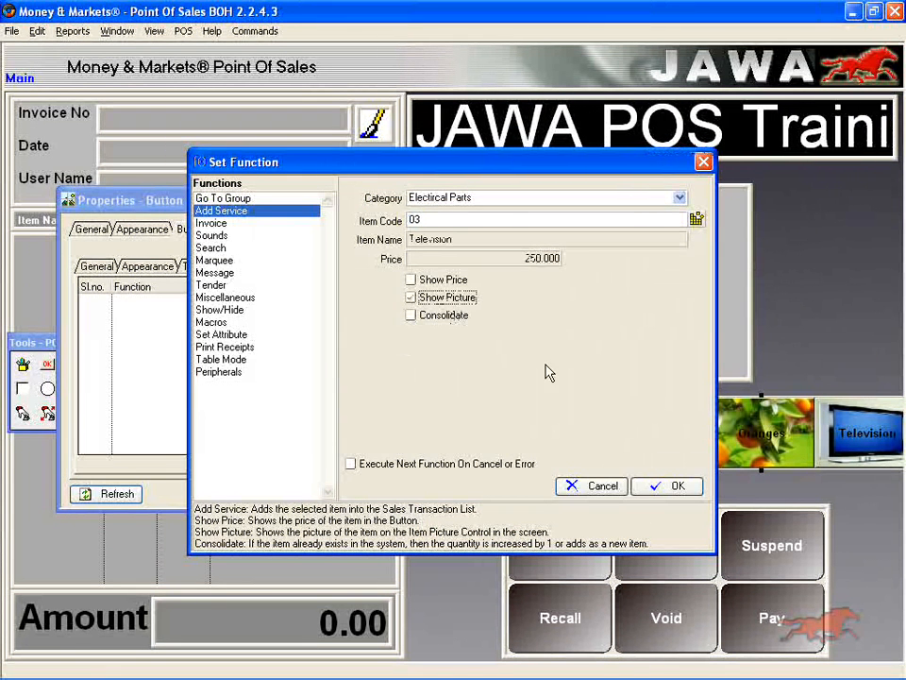
pyautogui.click(648, 486)
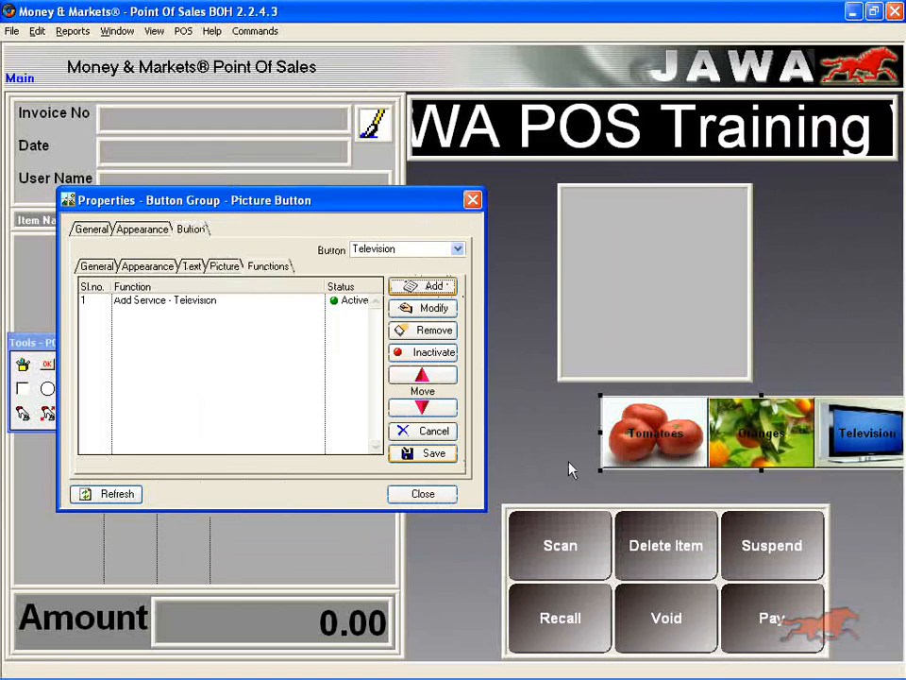
pyautogui.click(433, 454)
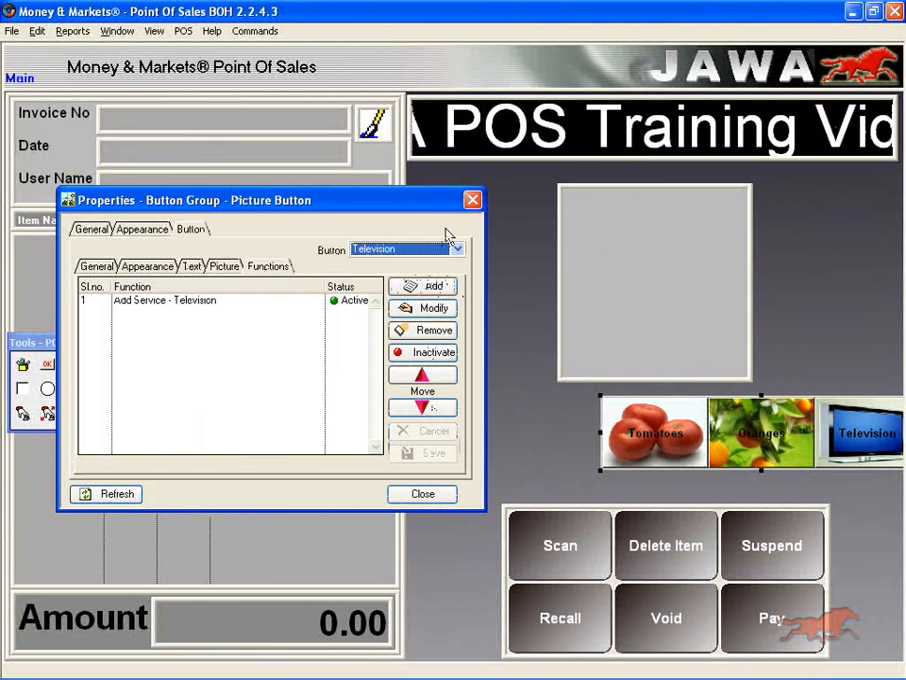
# Step: Close the button group's properties and move the group so it lines up directly above the Scan, Delete Item and Suspend buttons
pyautogui.click(472, 201)
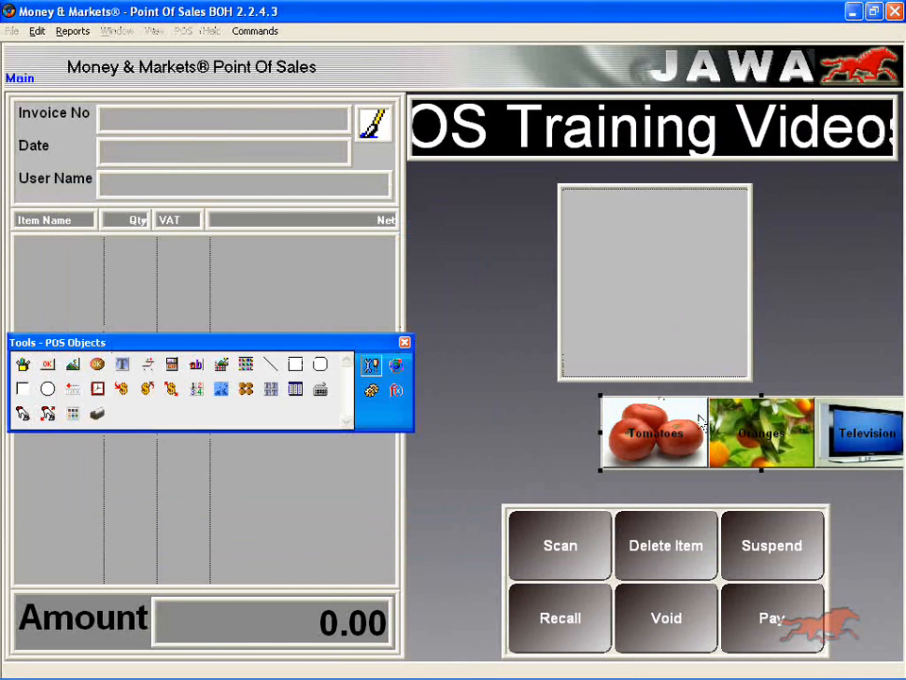
pyautogui.moveTo(797, 436); pyautogui.dragTo(694, 441)
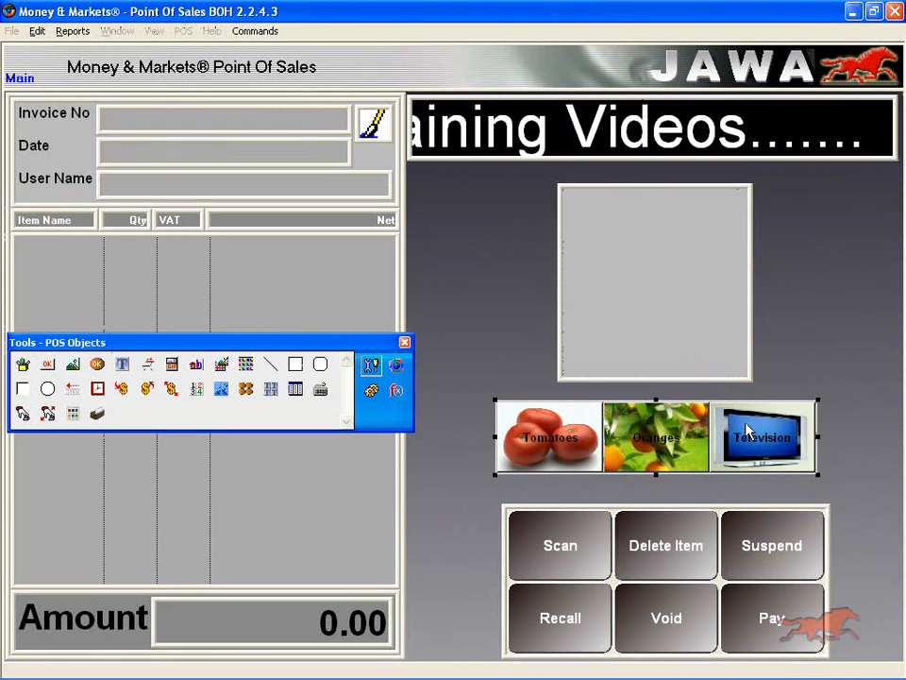
pyautogui.moveTo(745, 432); pyautogui.dragTo(749, 429)
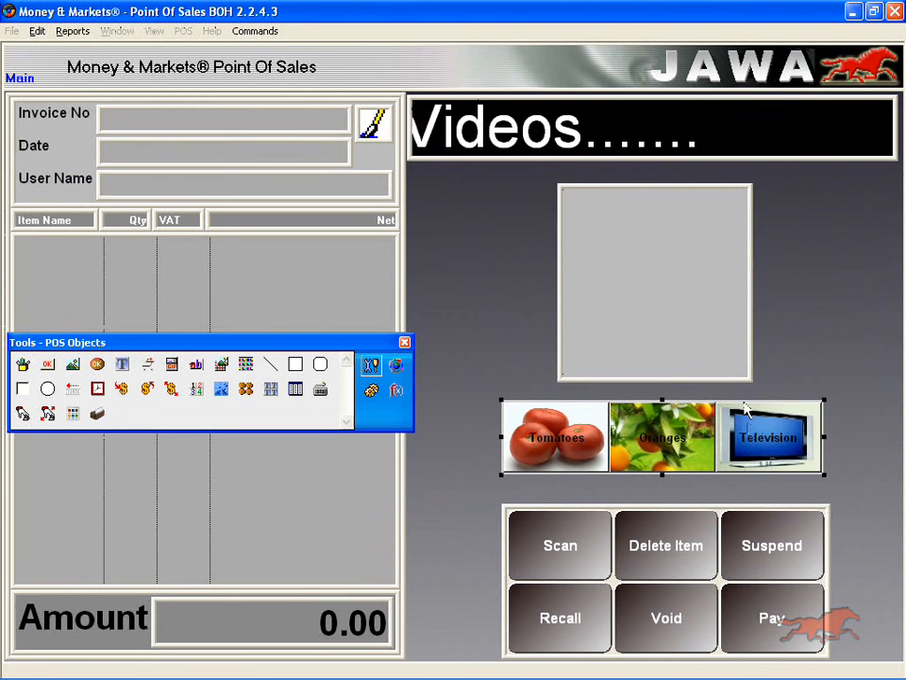